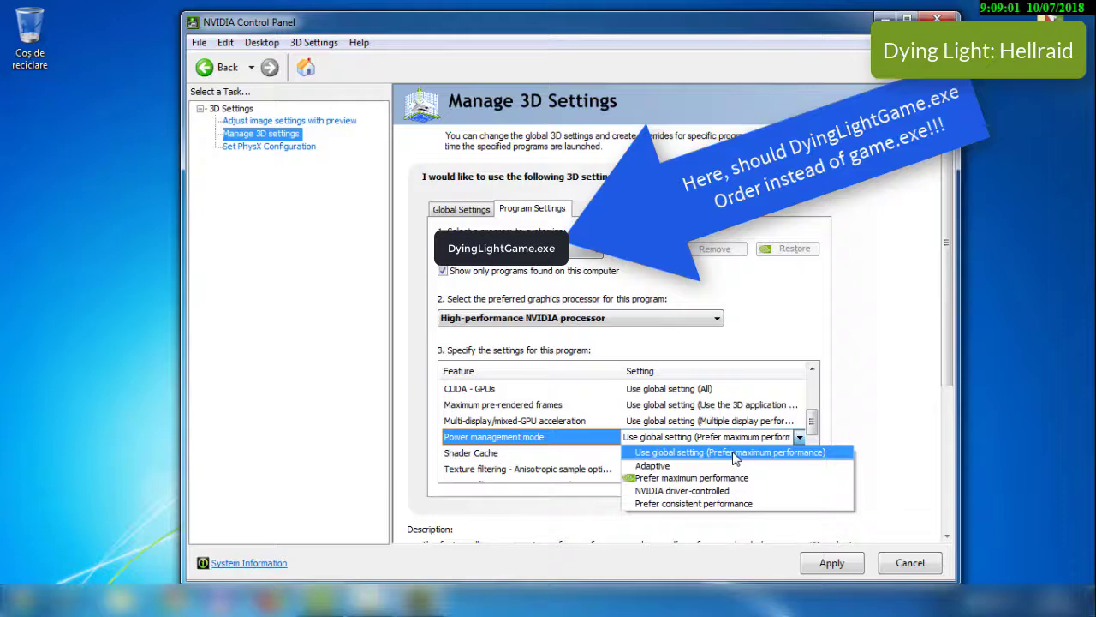
Set the game's power management mode to Prefer maximum performance and its texture filtering quality to High performance.
click(728, 478)
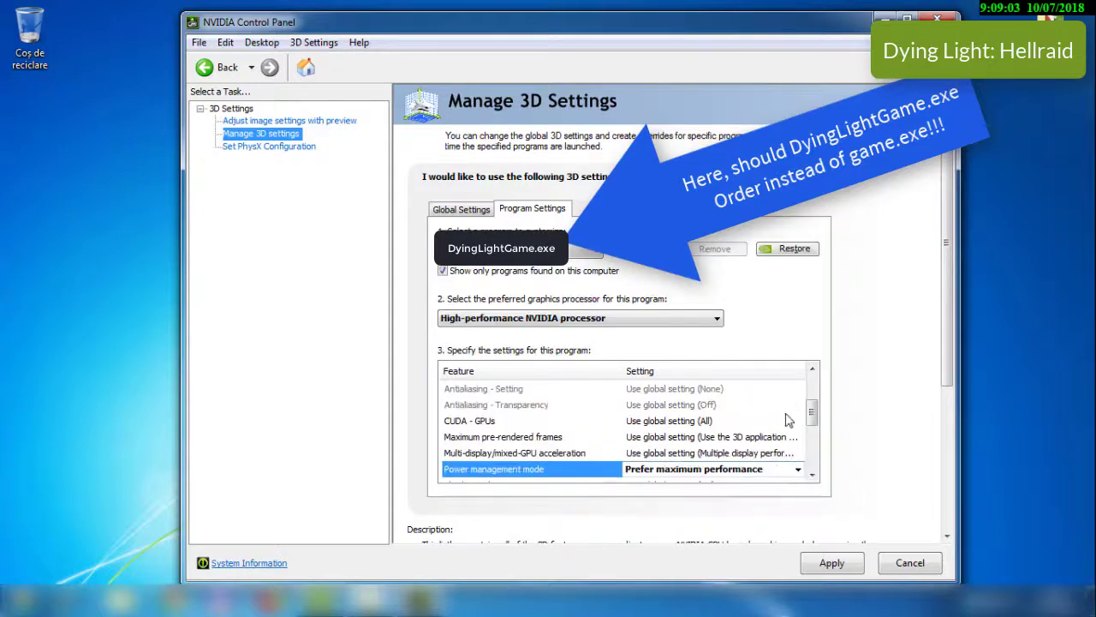
drag(812, 410, 814, 452)
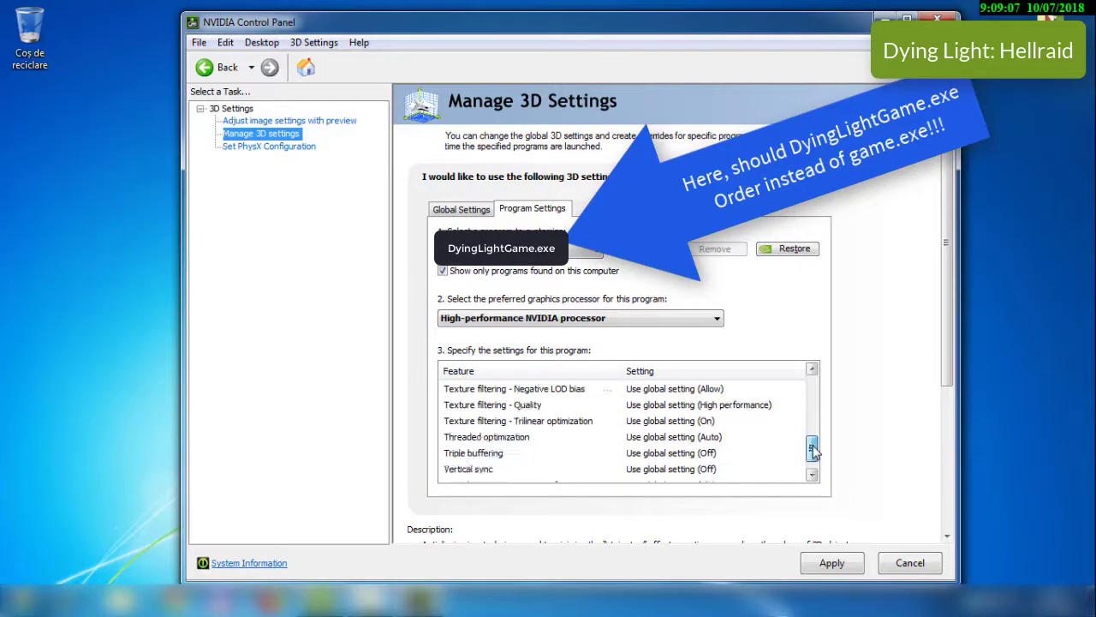
click(759, 404)
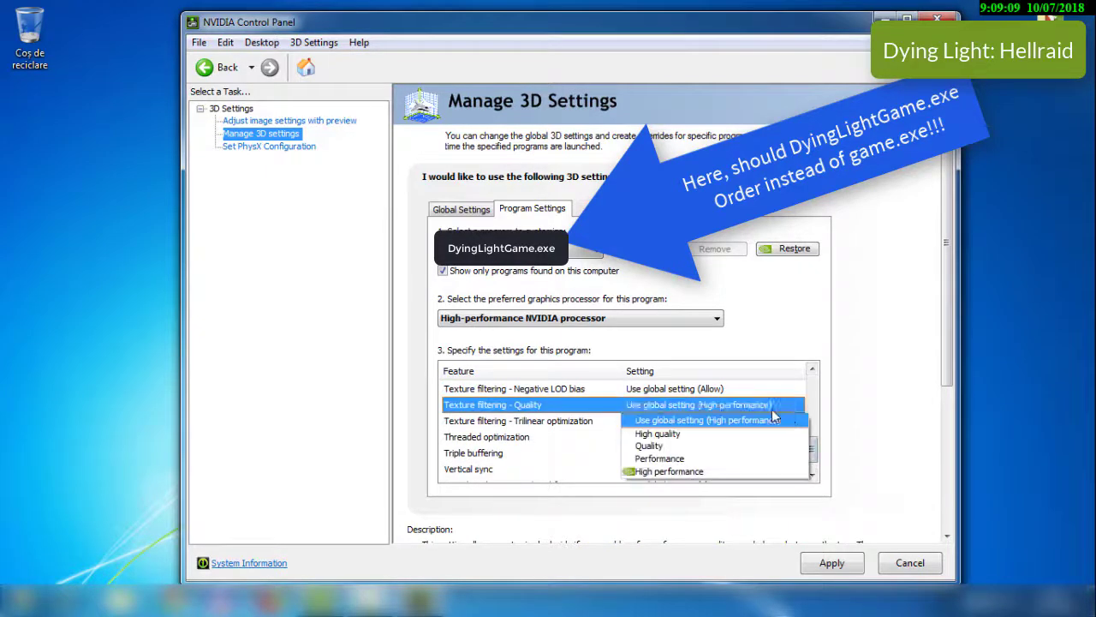
click(673, 471)
drag(813, 435, 815, 462)
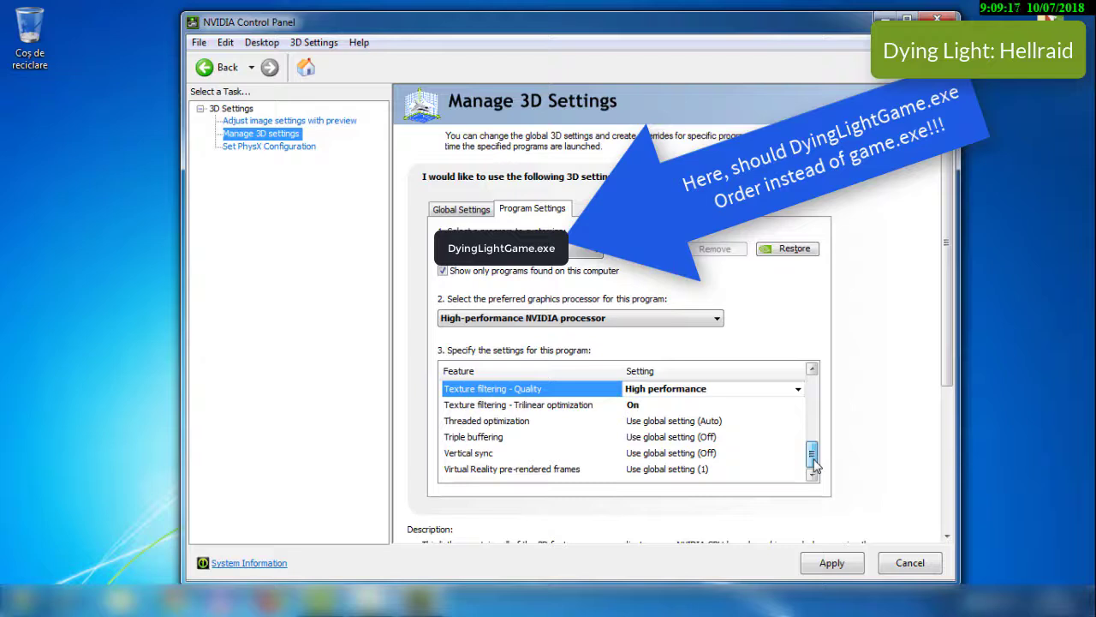
Set the game's anisotropic sample optimization to Off, apply the 3D settings and close the NVIDIA Control Panel.
drag(815, 462, 812, 432)
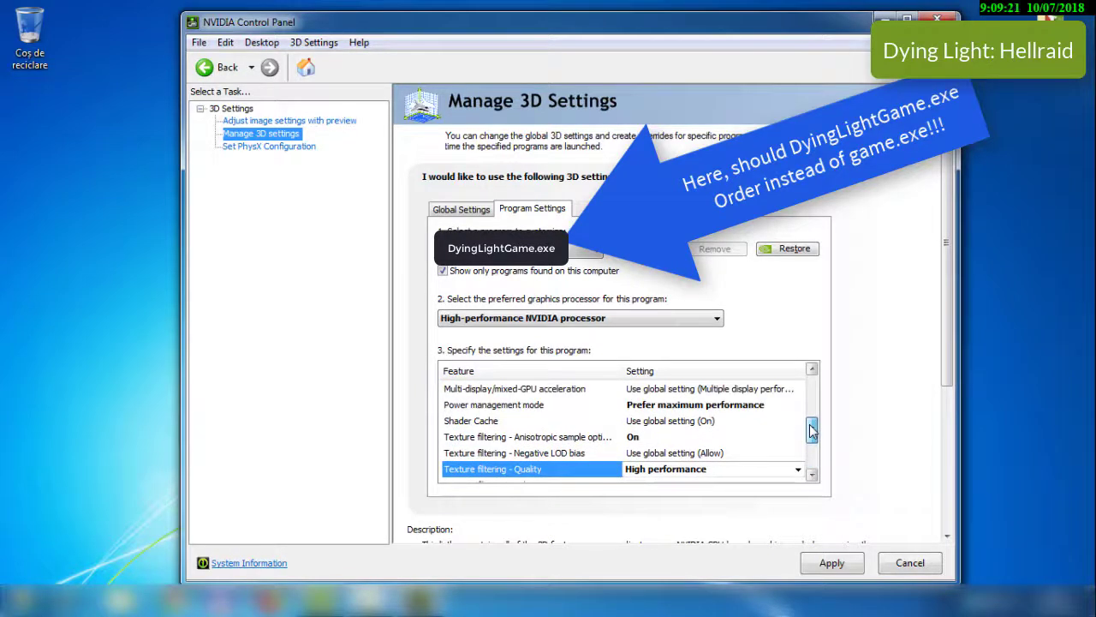
click(673, 438)
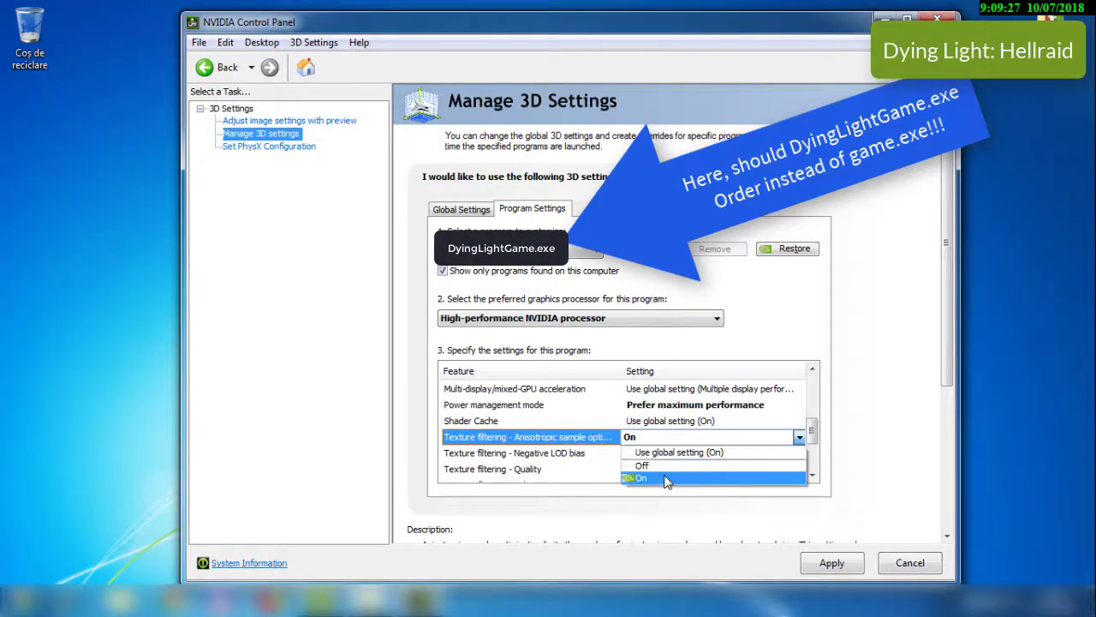
click(651, 465)
drag(812, 421, 812, 386)
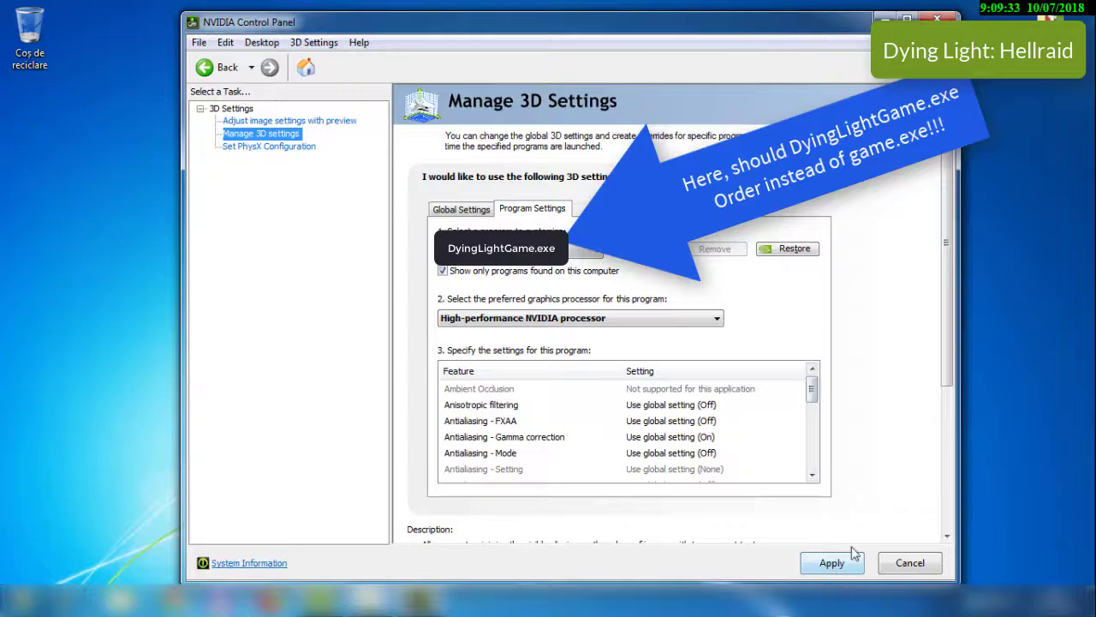
click(831, 564)
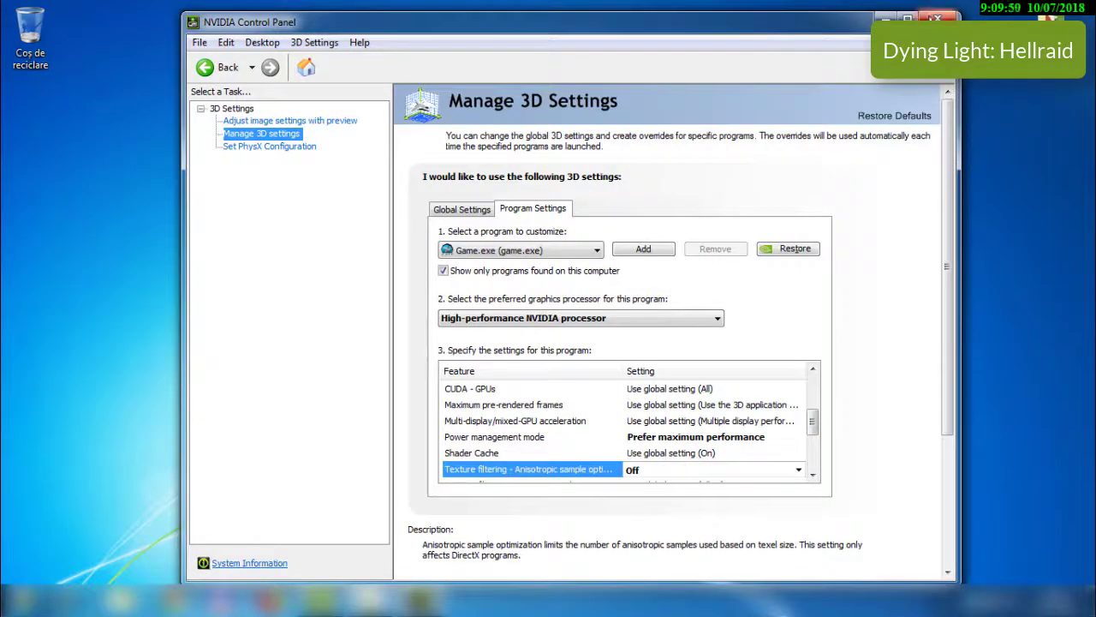
click(939, 17)
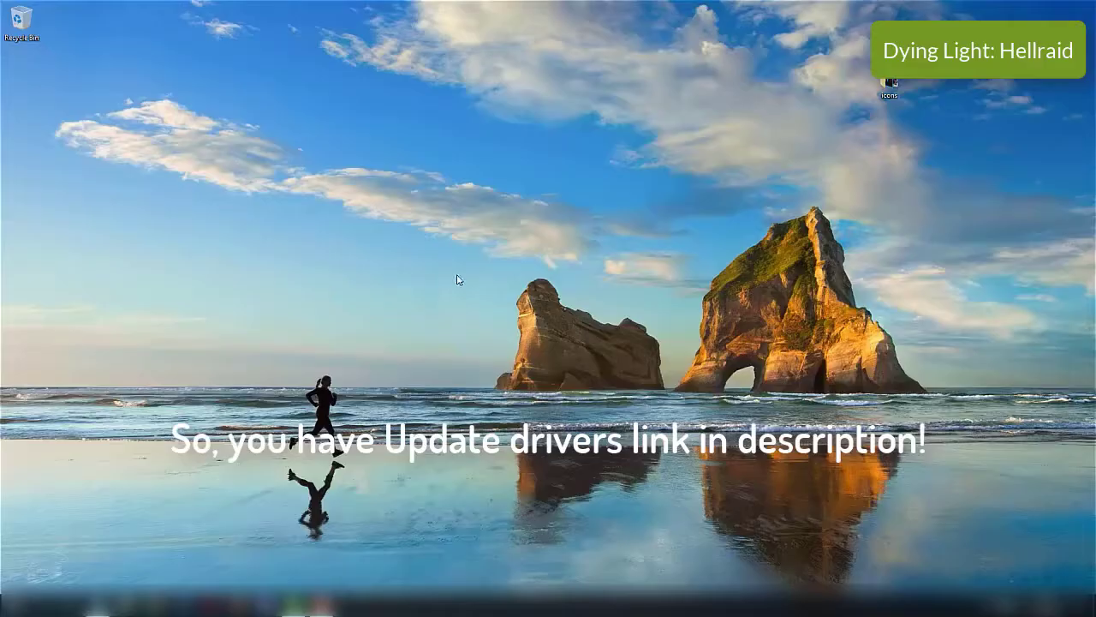
Open AMD Radeon Settings from the desktop and show its gaming profiles.
right_click(458, 279)
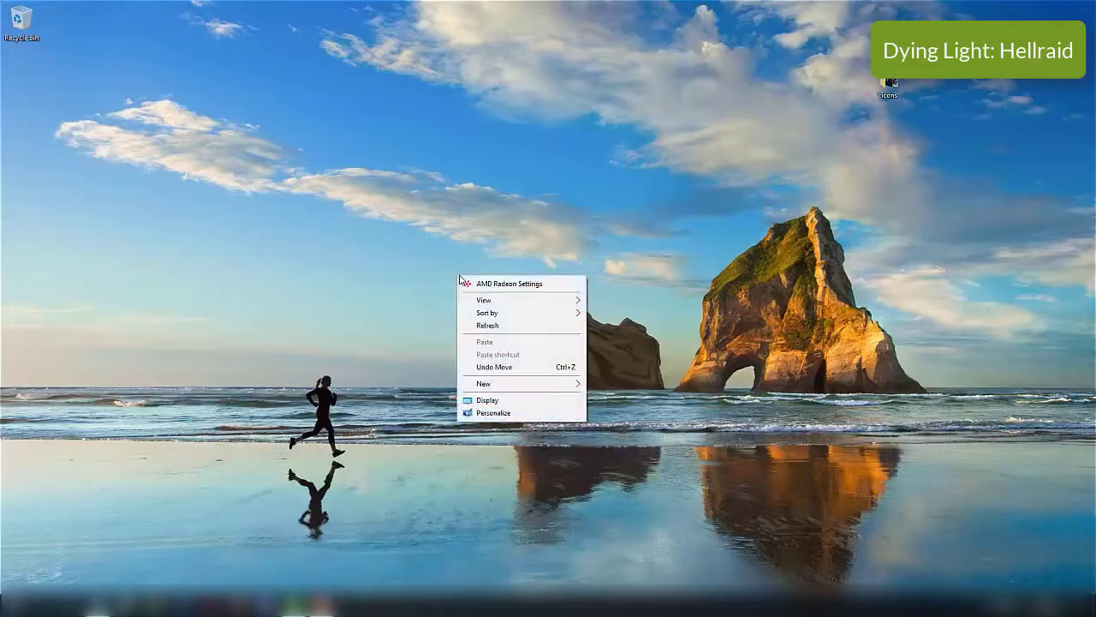
click(554, 286)
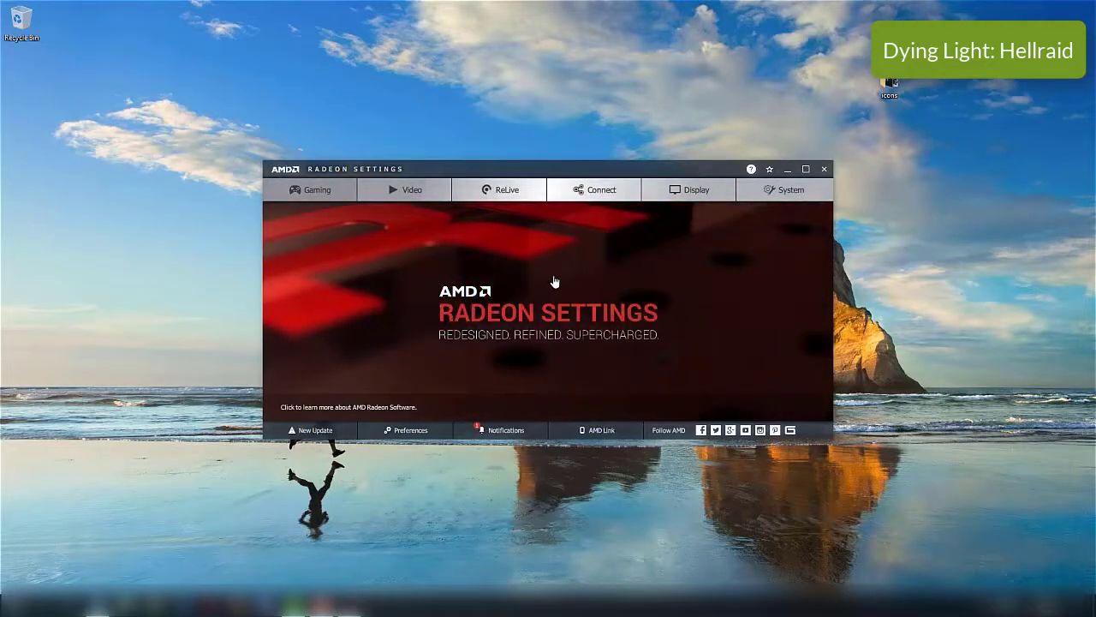
click(302, 187)
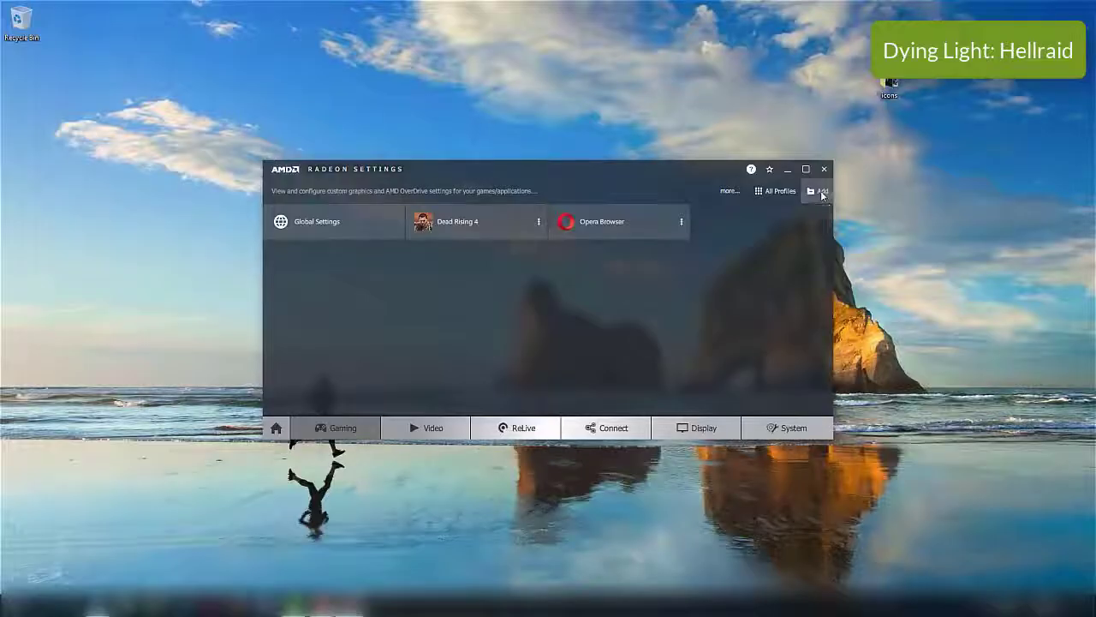
Add a gaming profile for the GAME application found in Downloads, inside DESIRED GAME FOLDER.
click(818, 190)
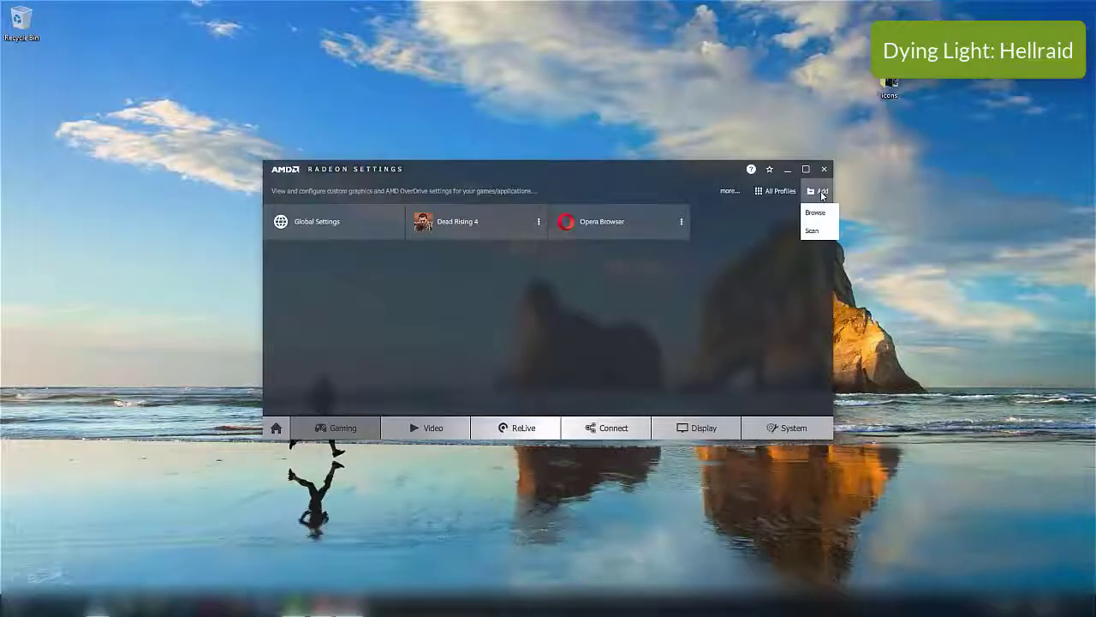
click(821, 209)
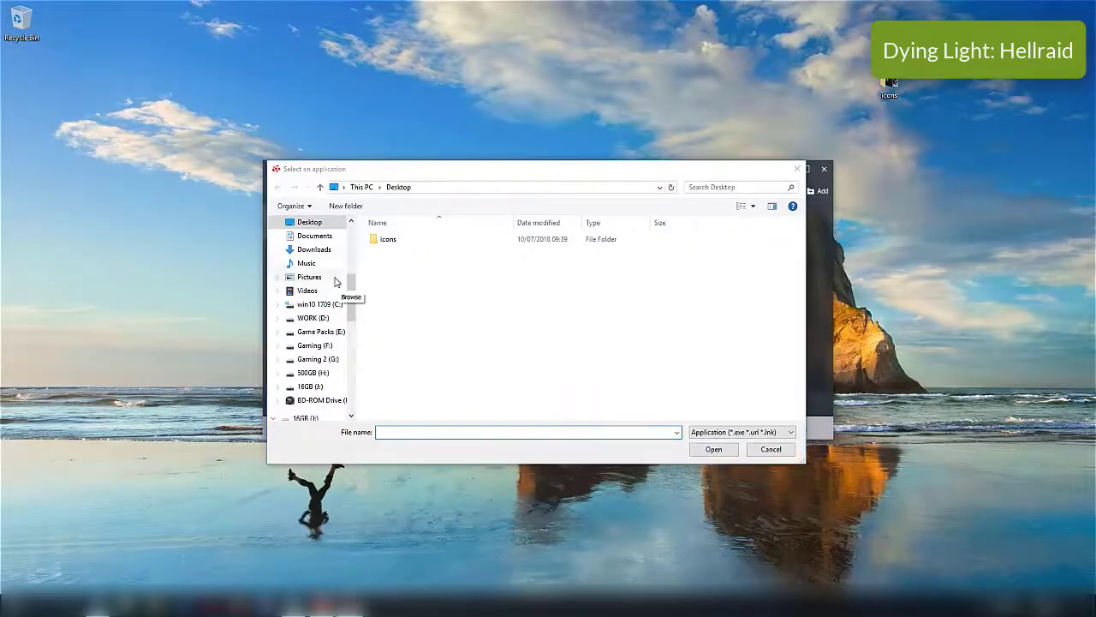
click(314, 249)
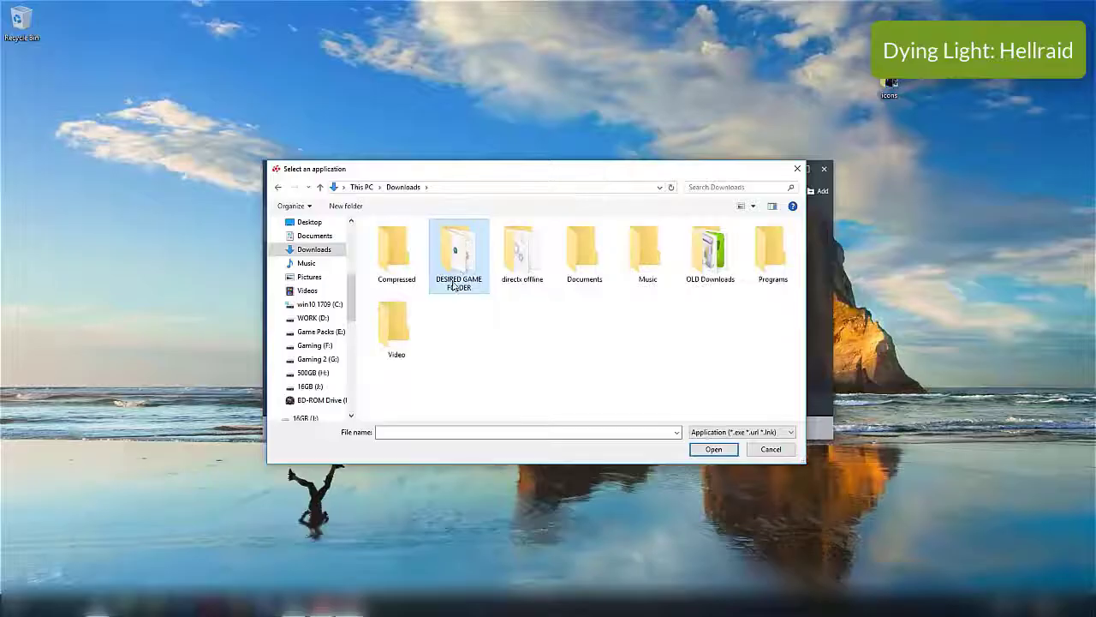
double_click(459, 255)
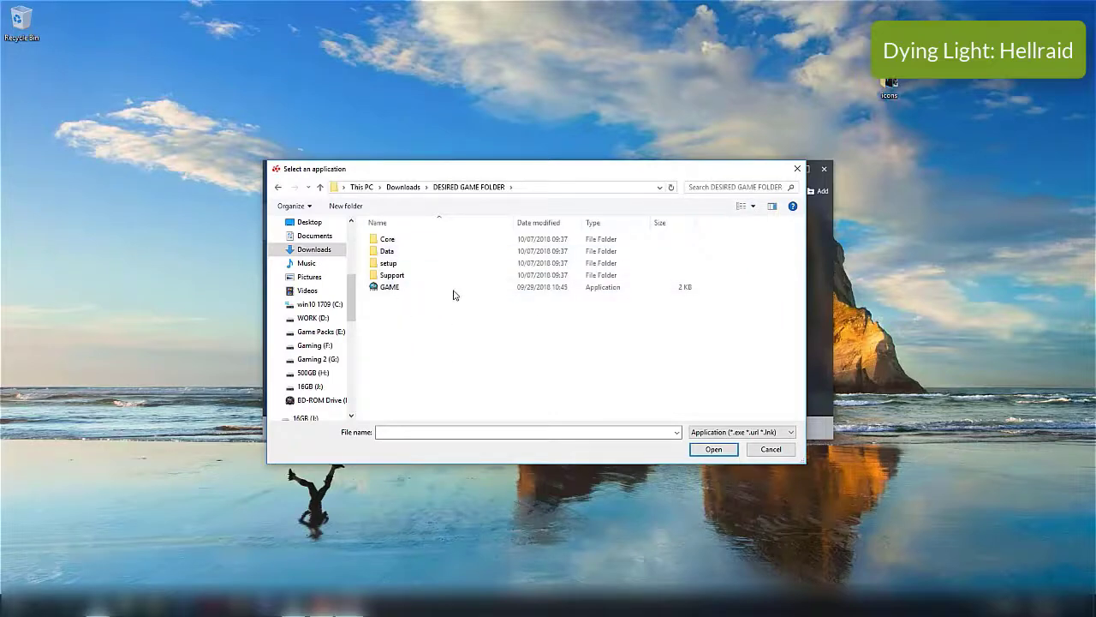
click(391, 289)
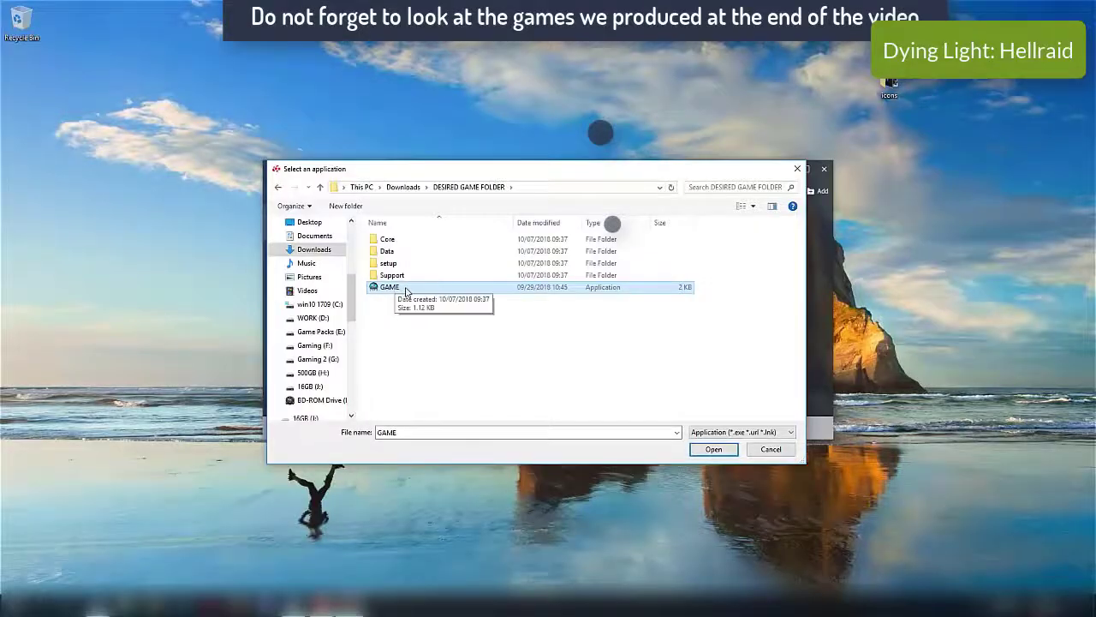
click(725, 451)
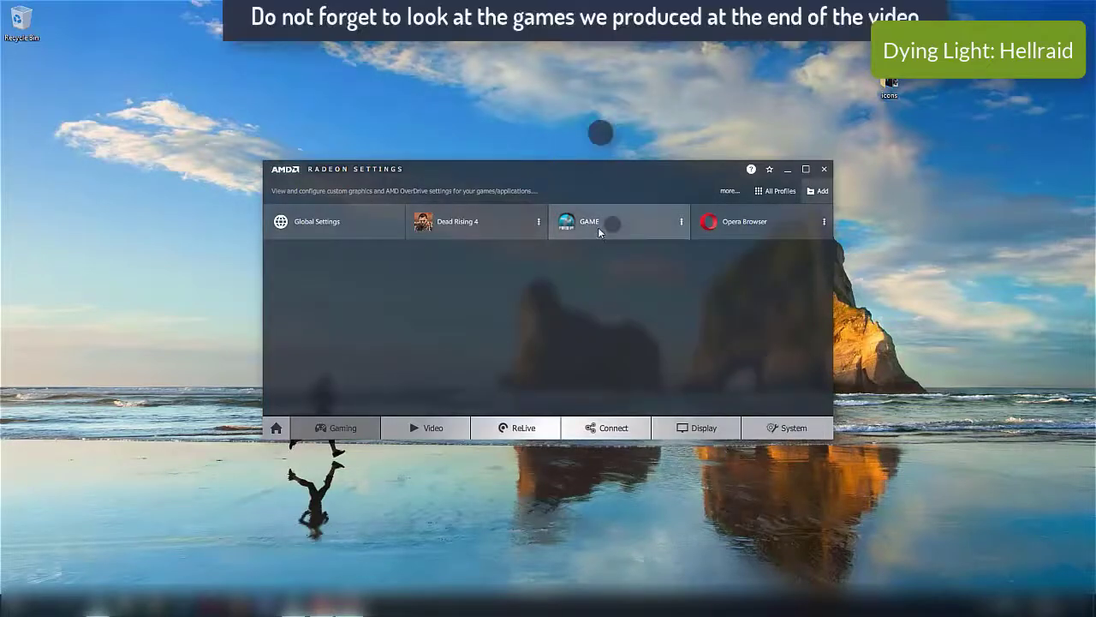
click(681, 225)
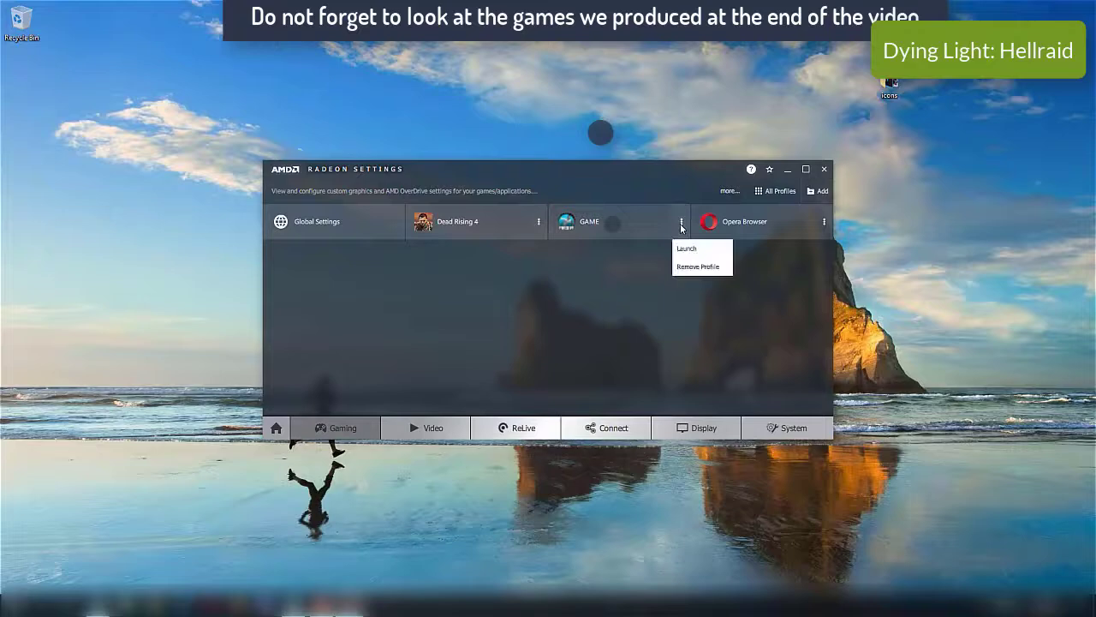
click(579, 338)
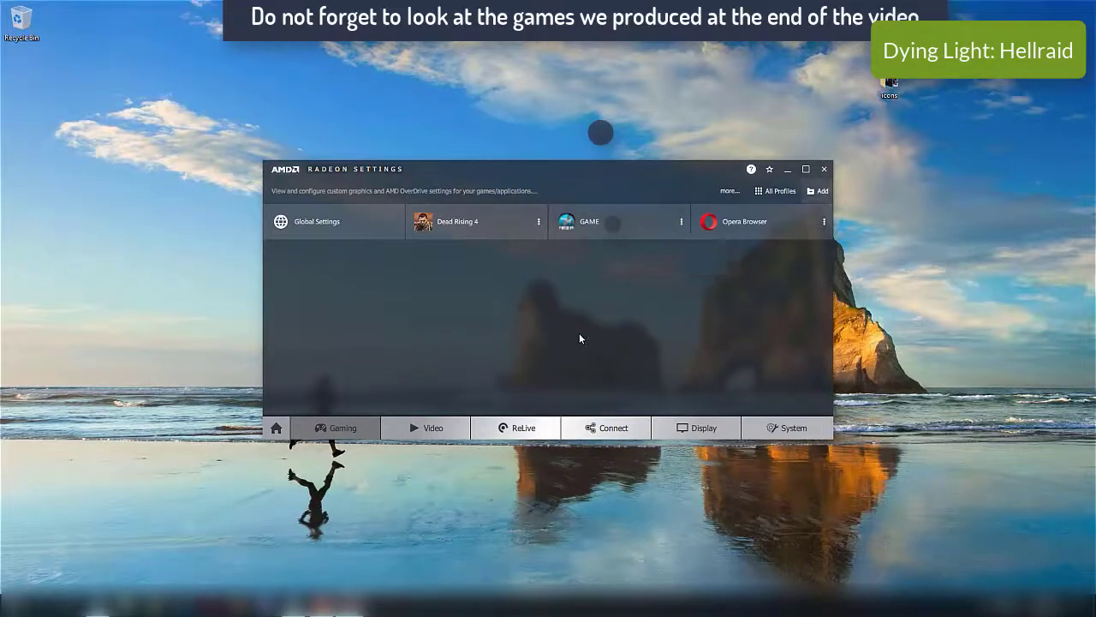
In the global graphics settings, set Anti-aliasing Mode to Override application settings and Texture Filtering Quality to Performance.
click(340, 223)
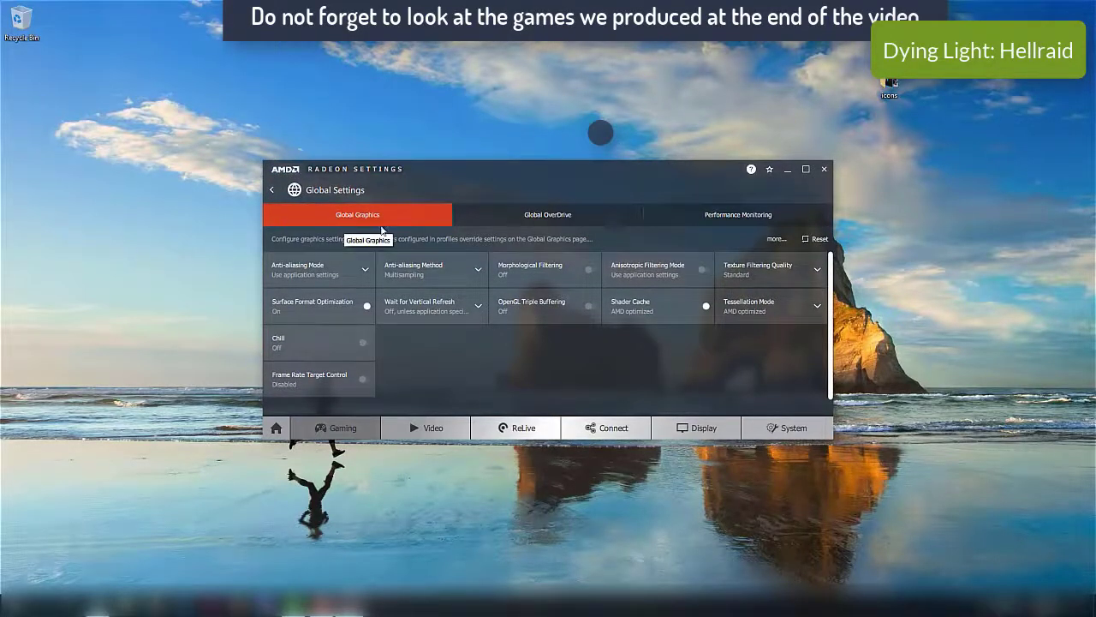
click(366, 271)
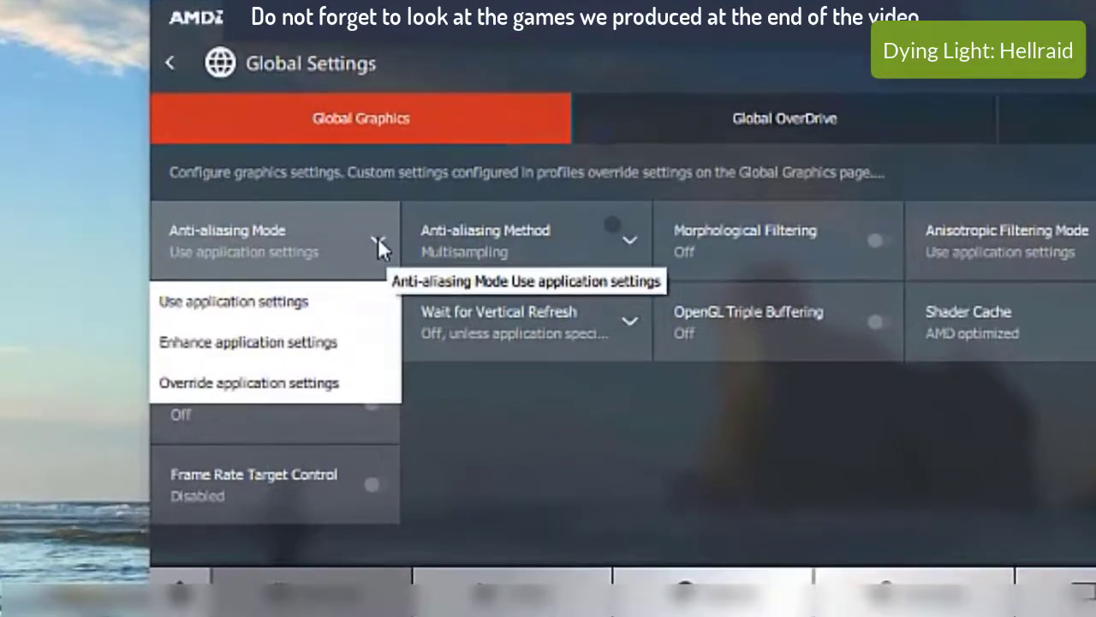
click(316, 385)
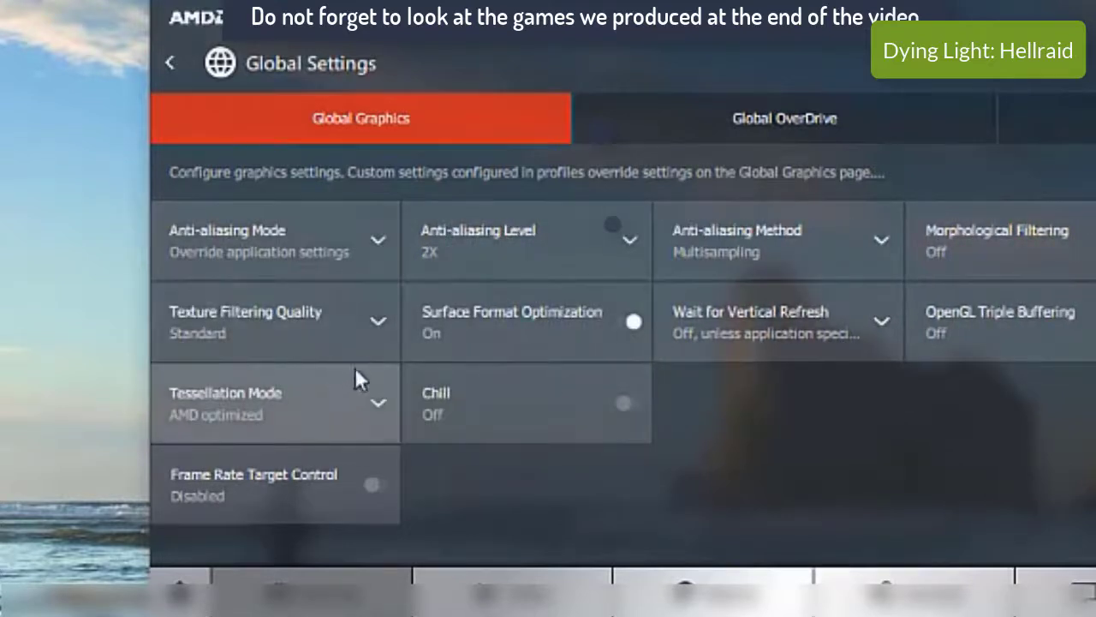
click(378, 324)
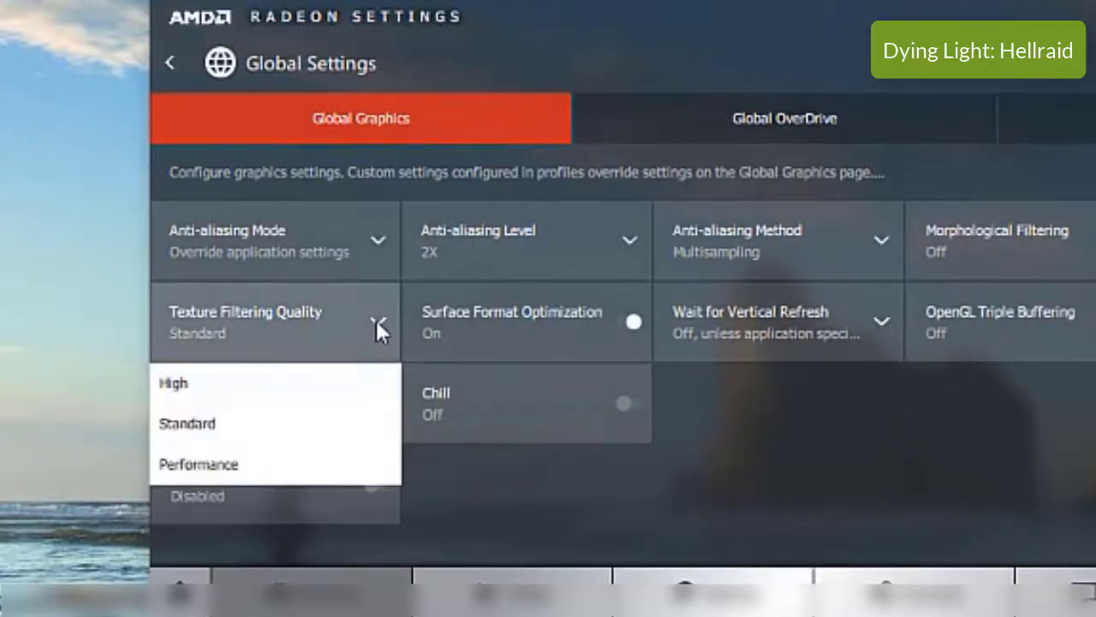
click(304, 477)
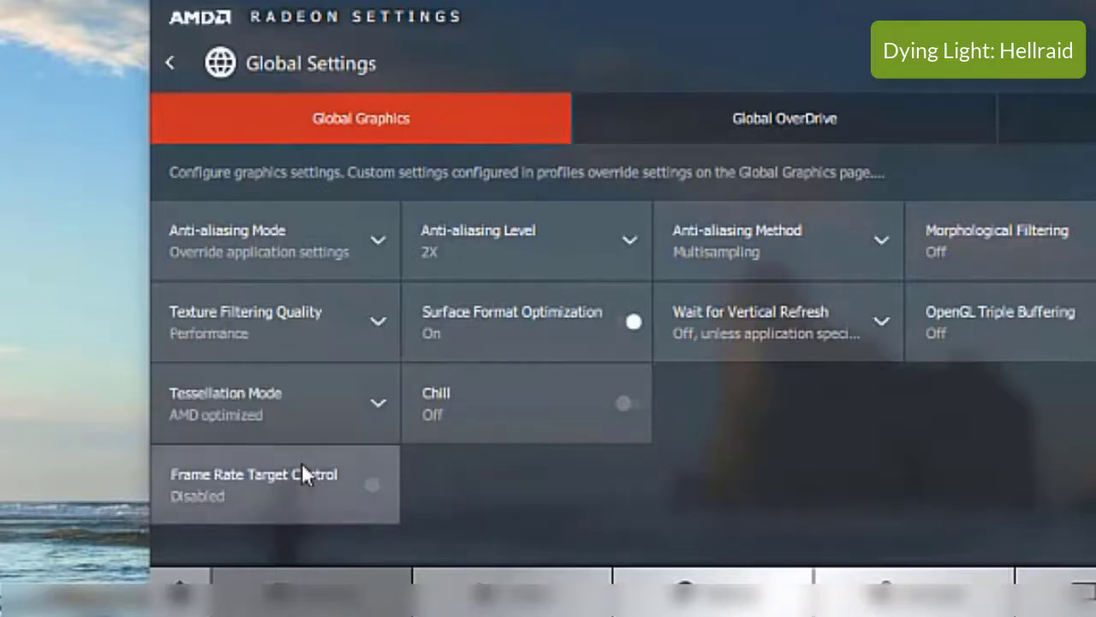
Choose 2X as the Anti-aliasing Level and review the Anti-aliasing Method options.
click(628, 239)
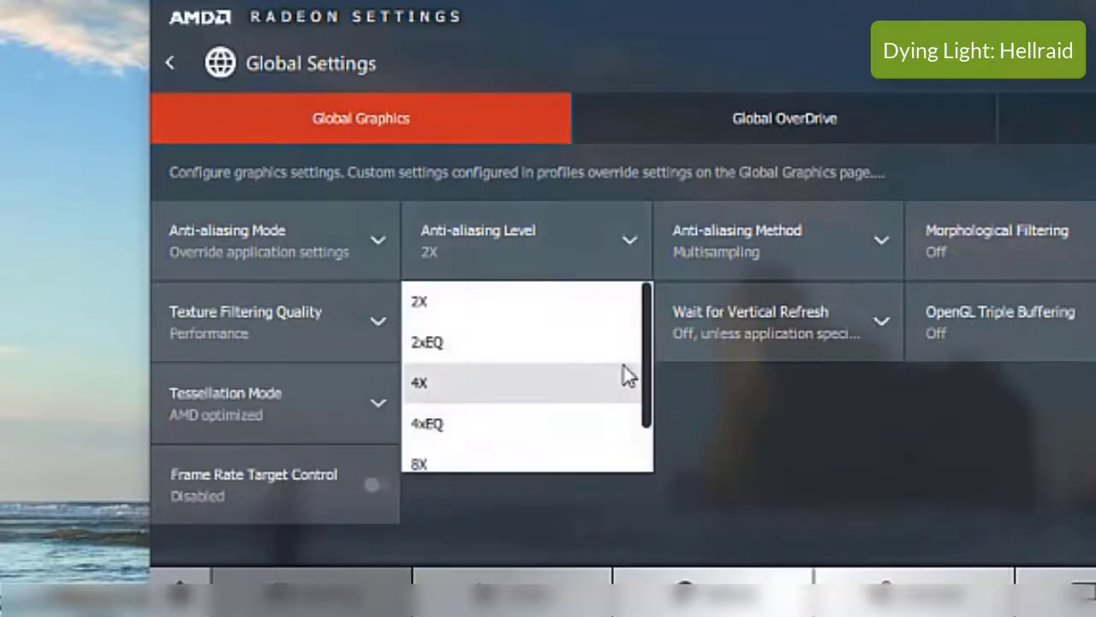
drag(648, 348, 642, 255)
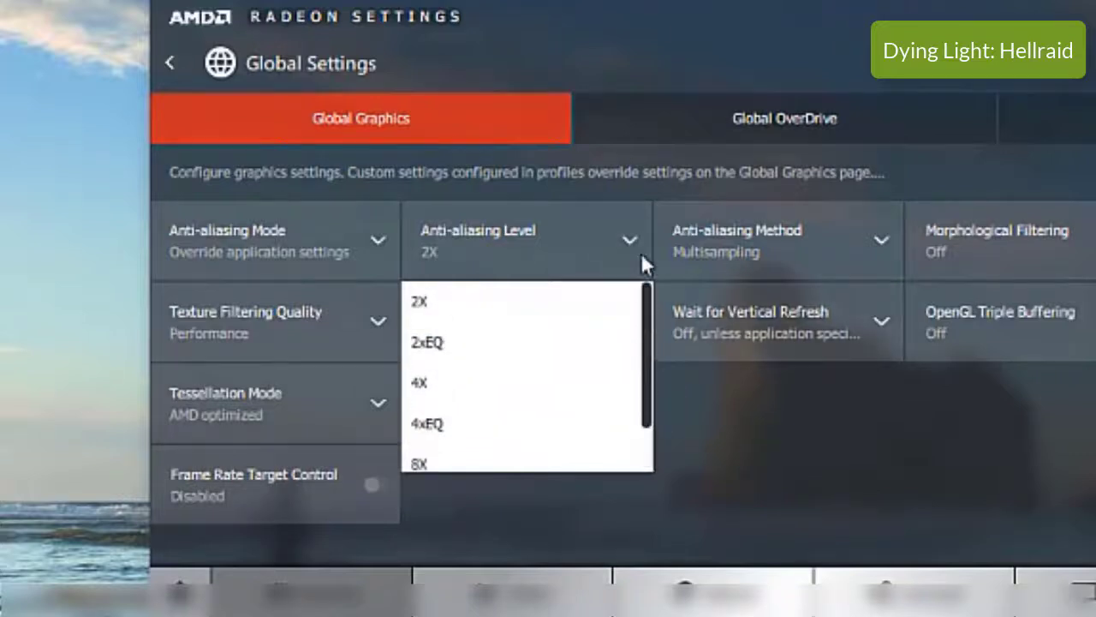
click(508, 302)
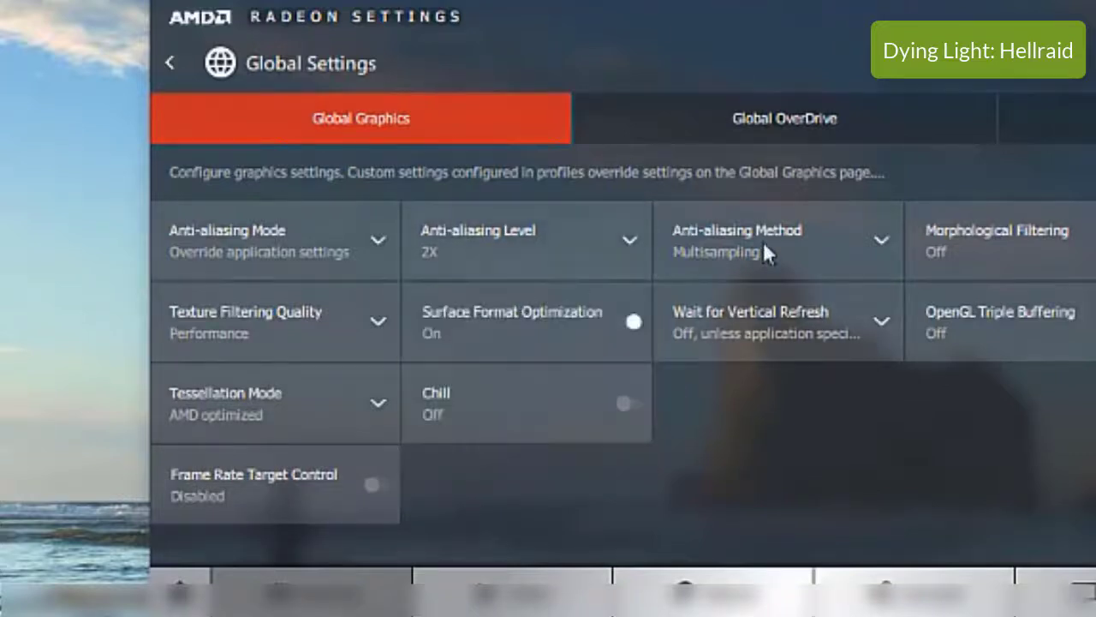
click(875, 243)
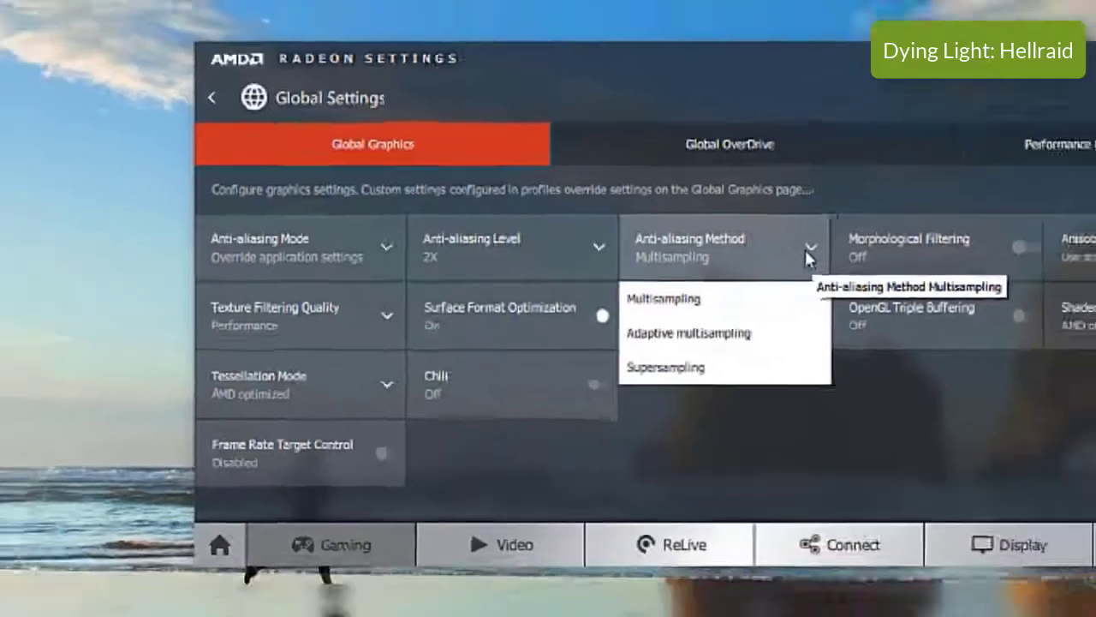
click(809, 256)
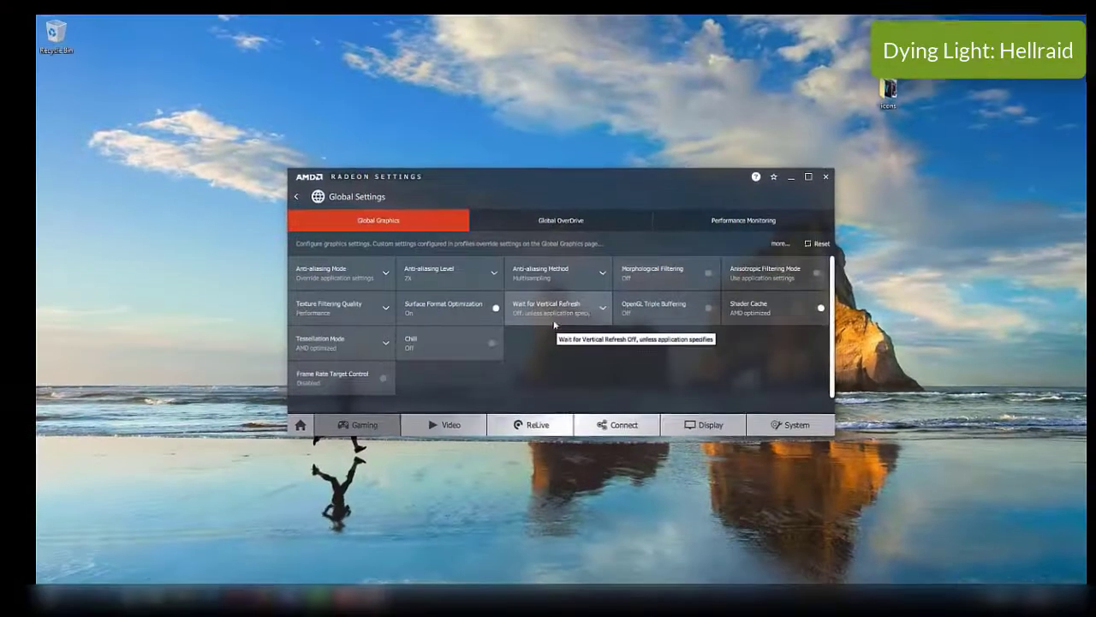
Set Wait for Vertical Refresh to Always off and check the Tessellation Mode setting.
click(465, 376)
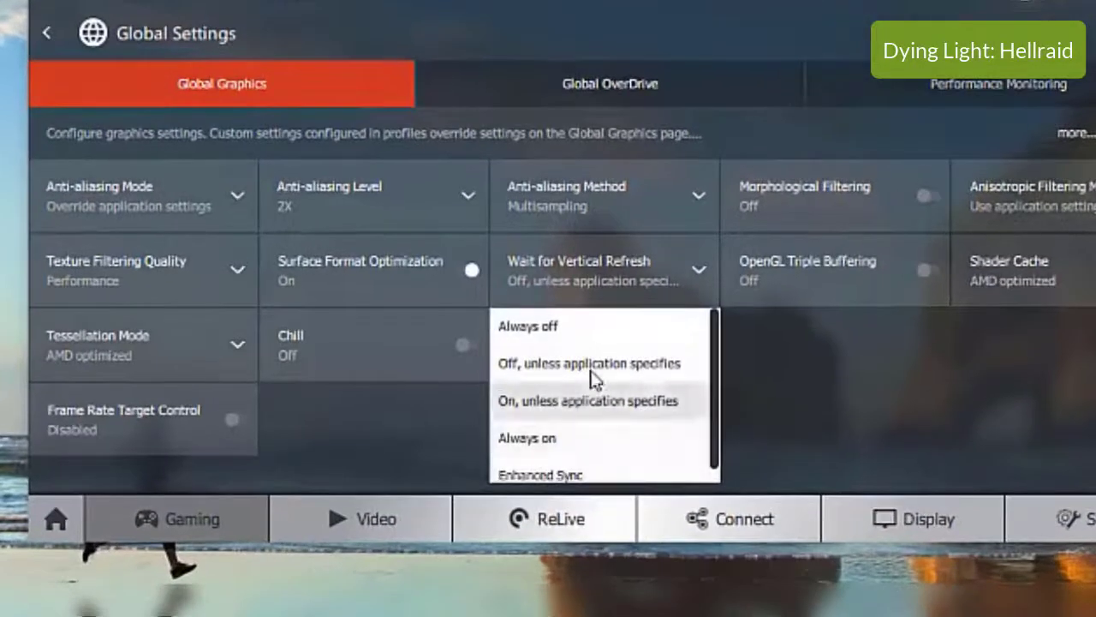
click(555, 329)
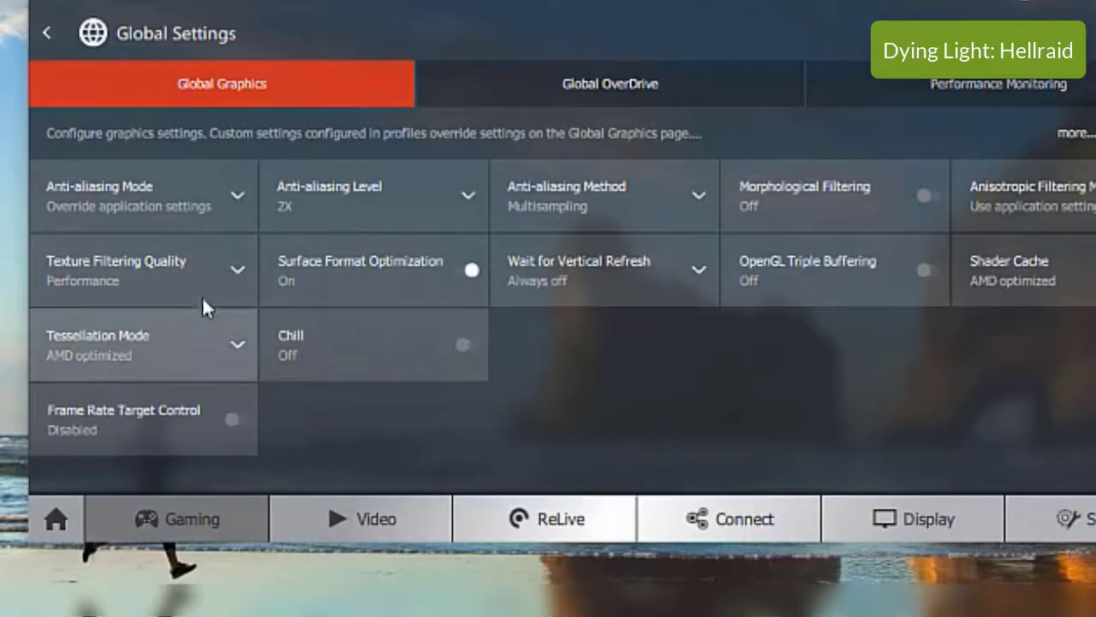
click(237, 350)
click(237, 350)
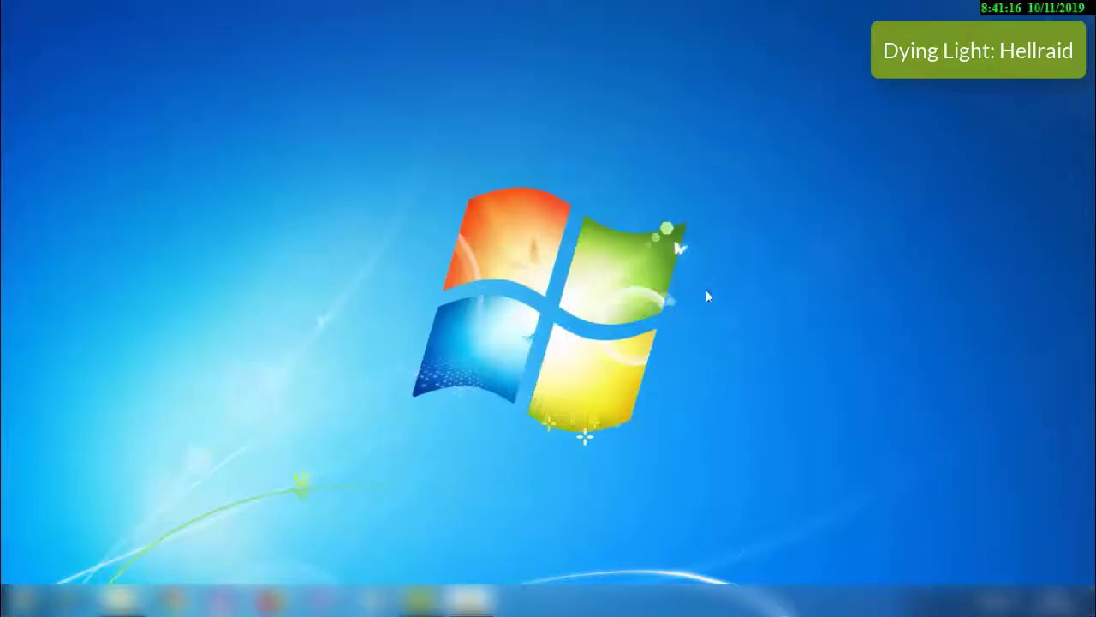
Open the Intel Graphics and Media Control Panel from the desktop in Advanced Mode.
right_click(507, 253)
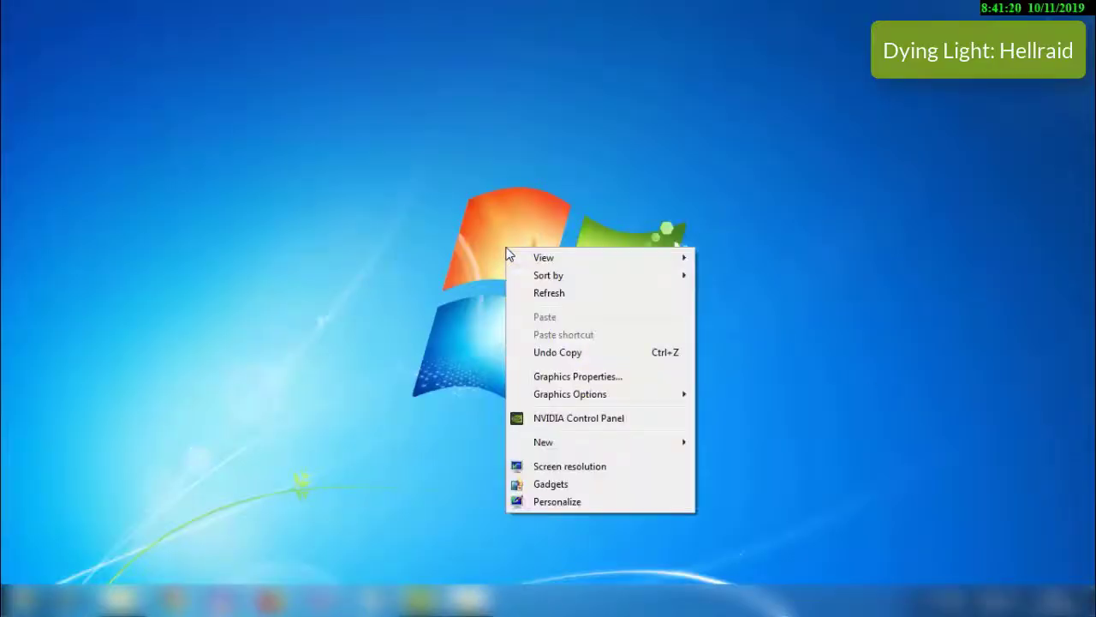
click(583, 380)
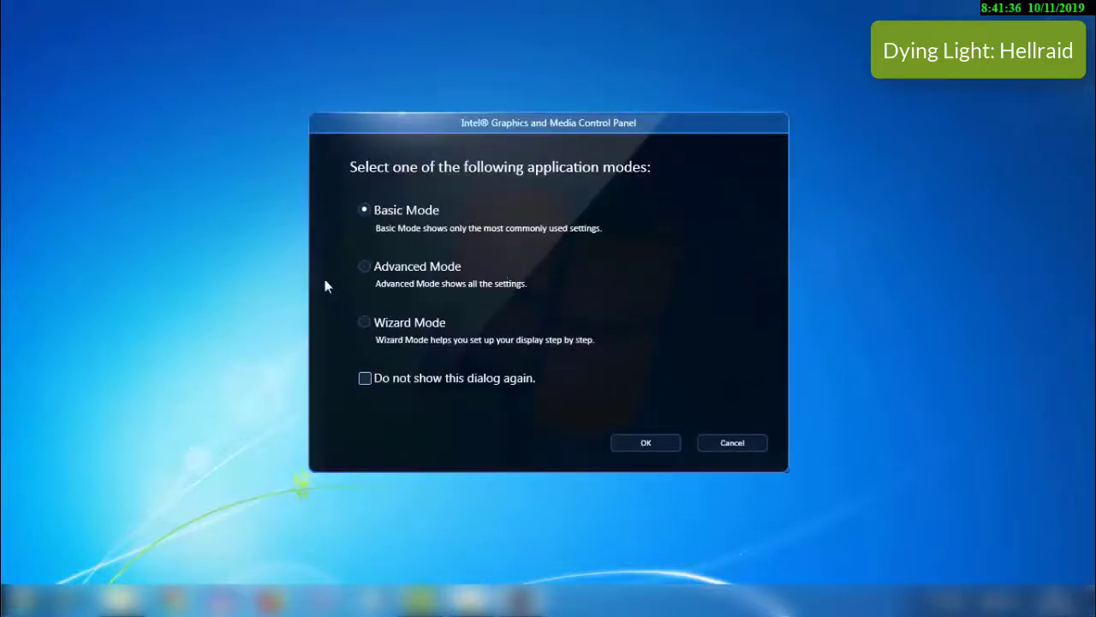
click(362, 266)
click(644, 446)
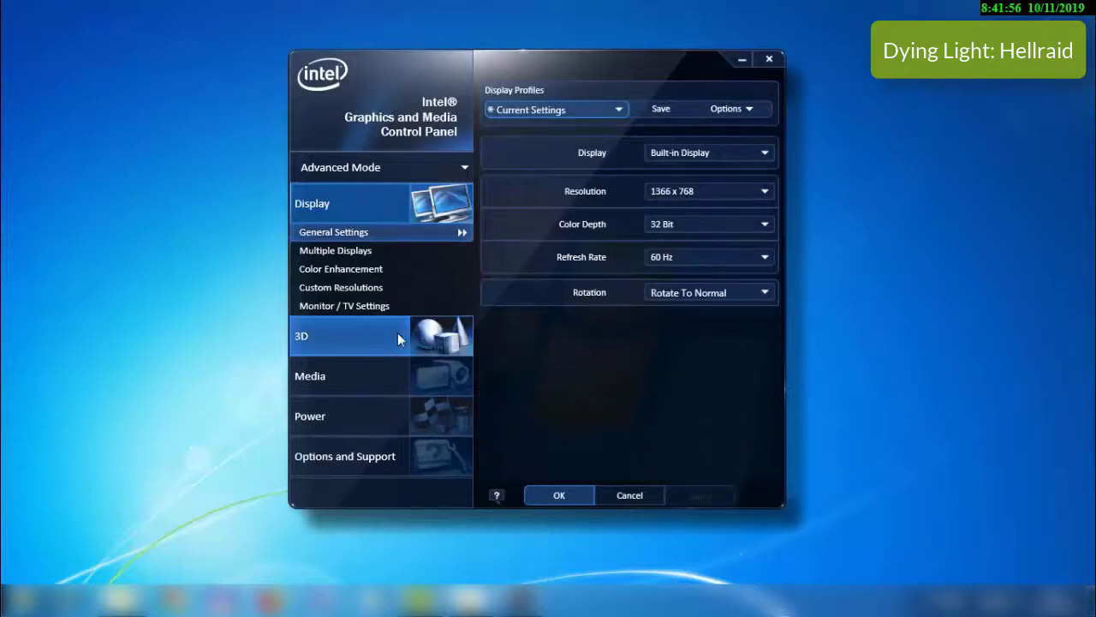
Set the 3D Preference fully to Performance, keeping the current Windows color scheme, and apply and keep the new setting.
click(313, 341)
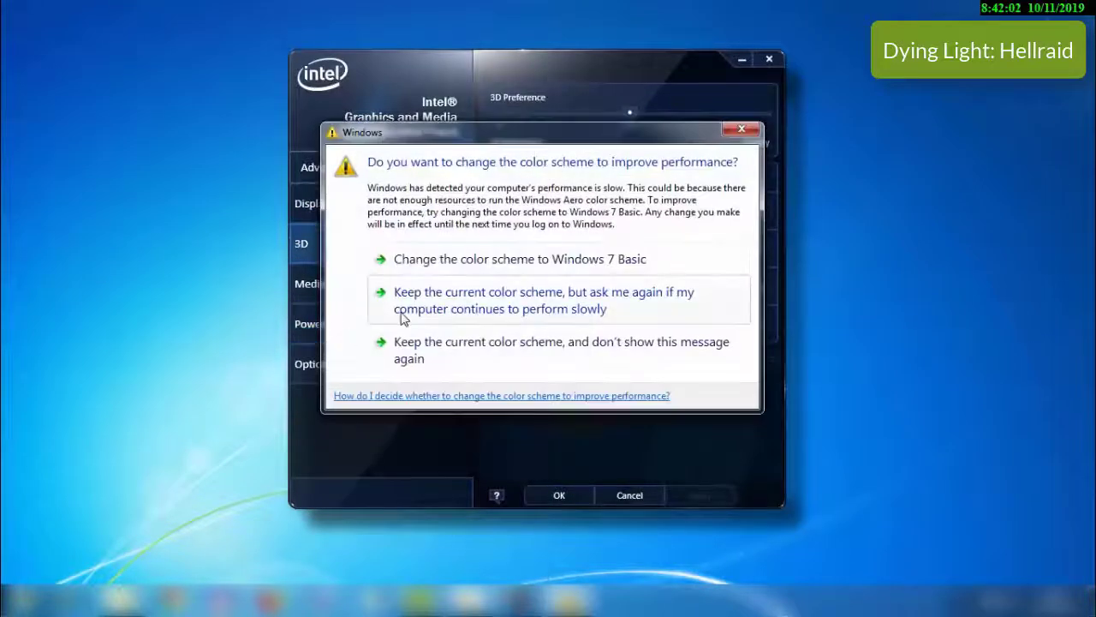
click(445, 310)
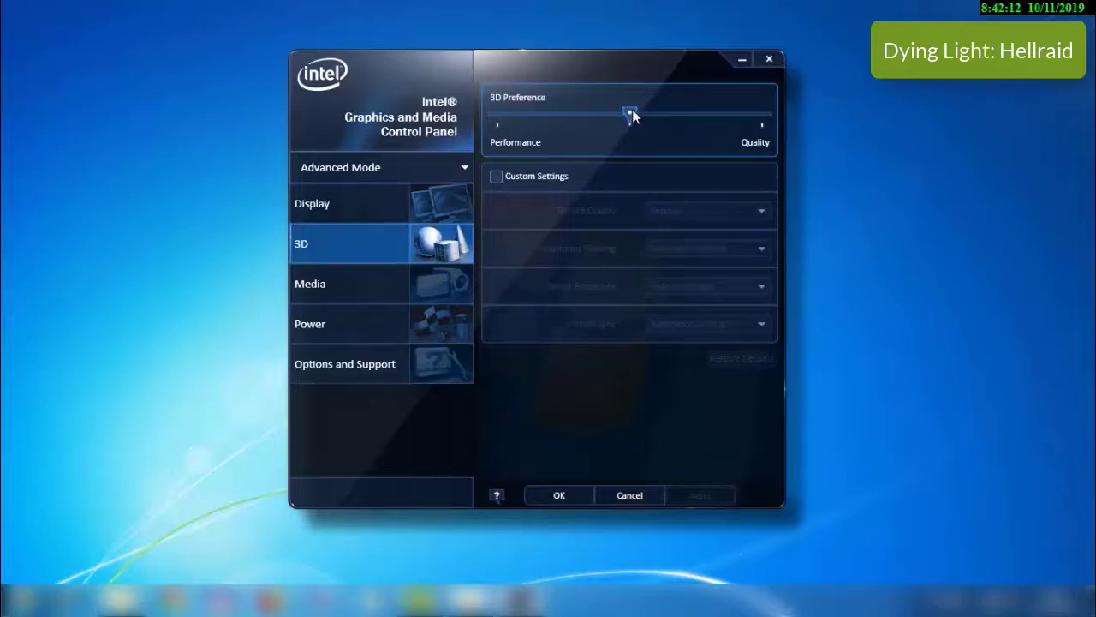
drag(632, 113, 506, 126)
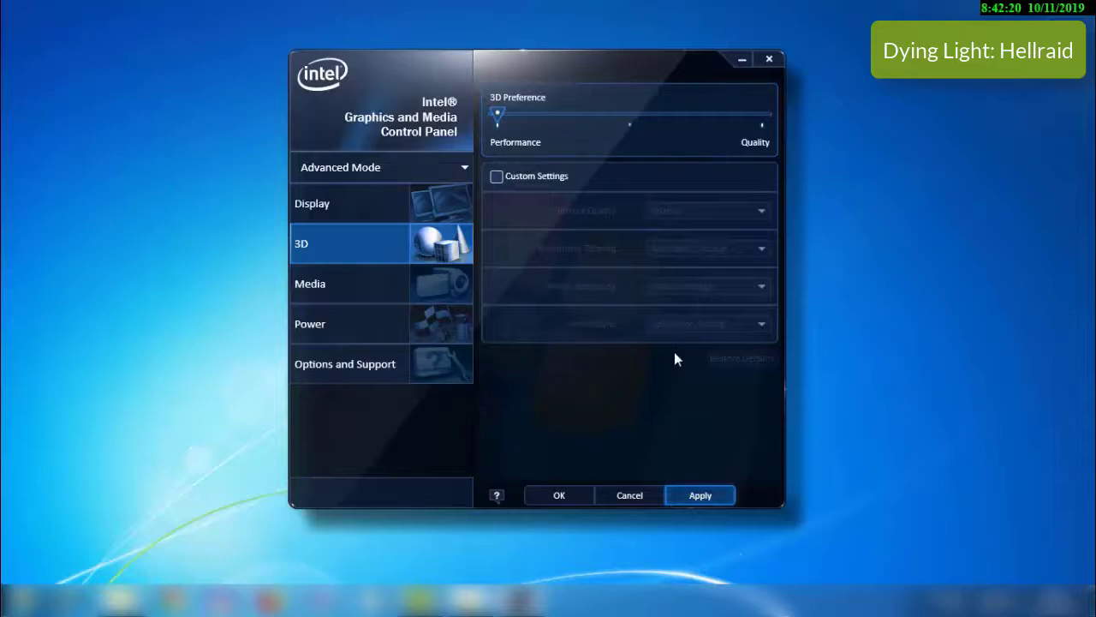
click(716, 497)
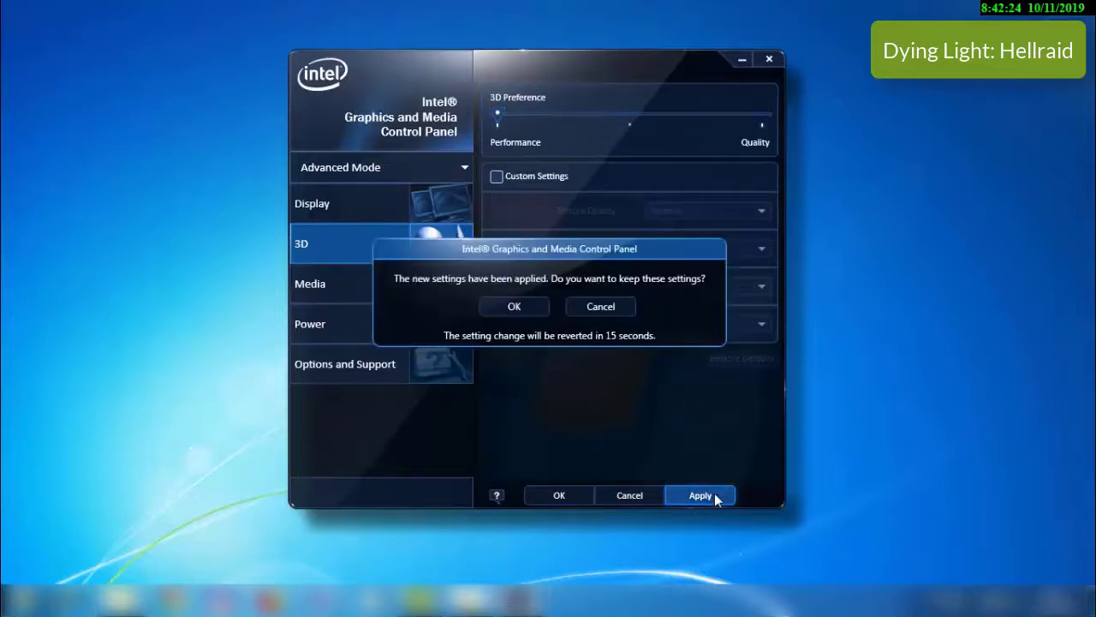
click(517, 307)
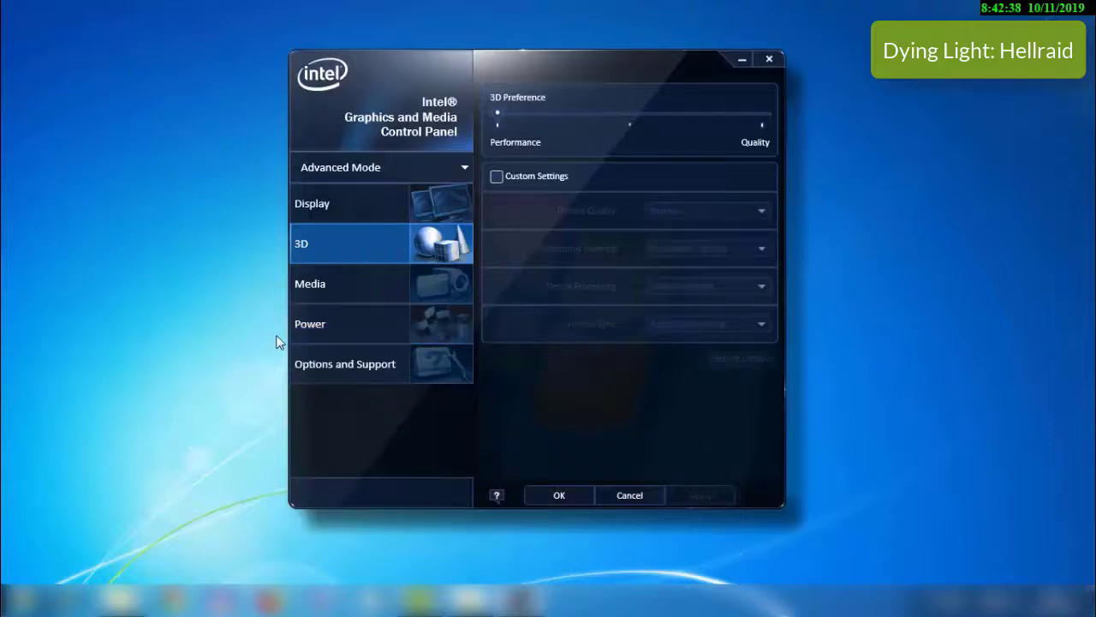
Set the Plugged in power plan to Maximum Performance, then apply and keep the change.
click(325, 335)
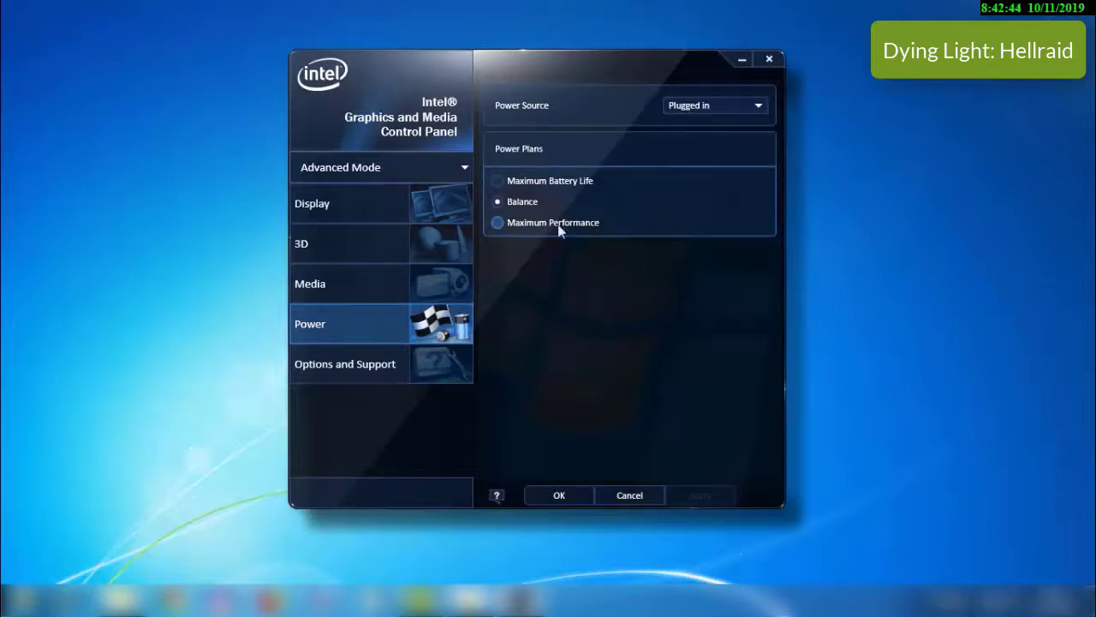
click(498, 223)
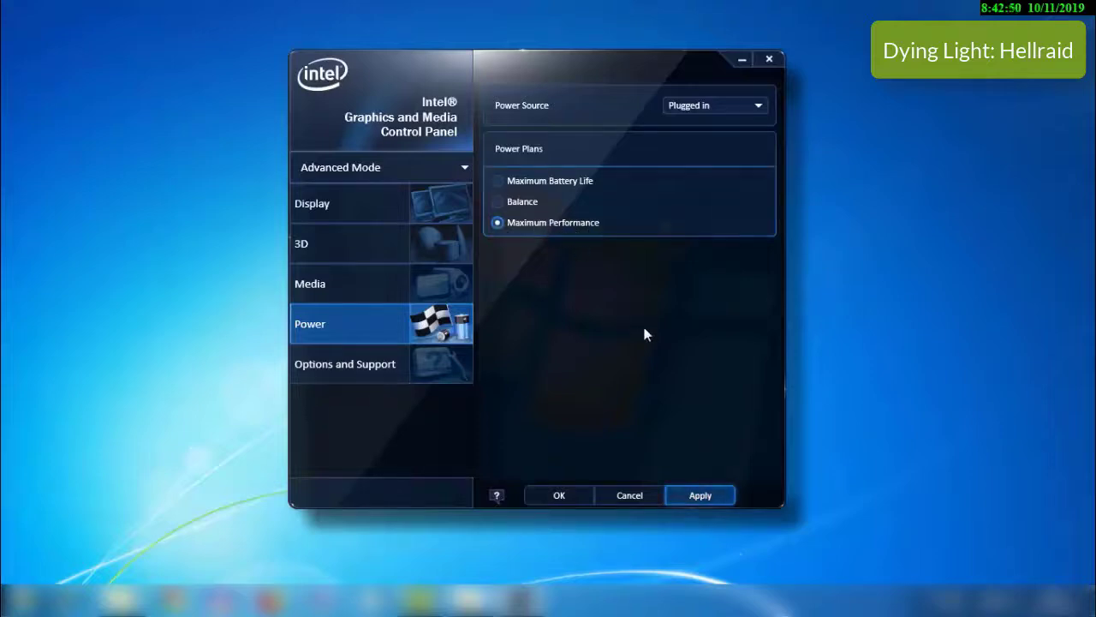
click(705, 497)
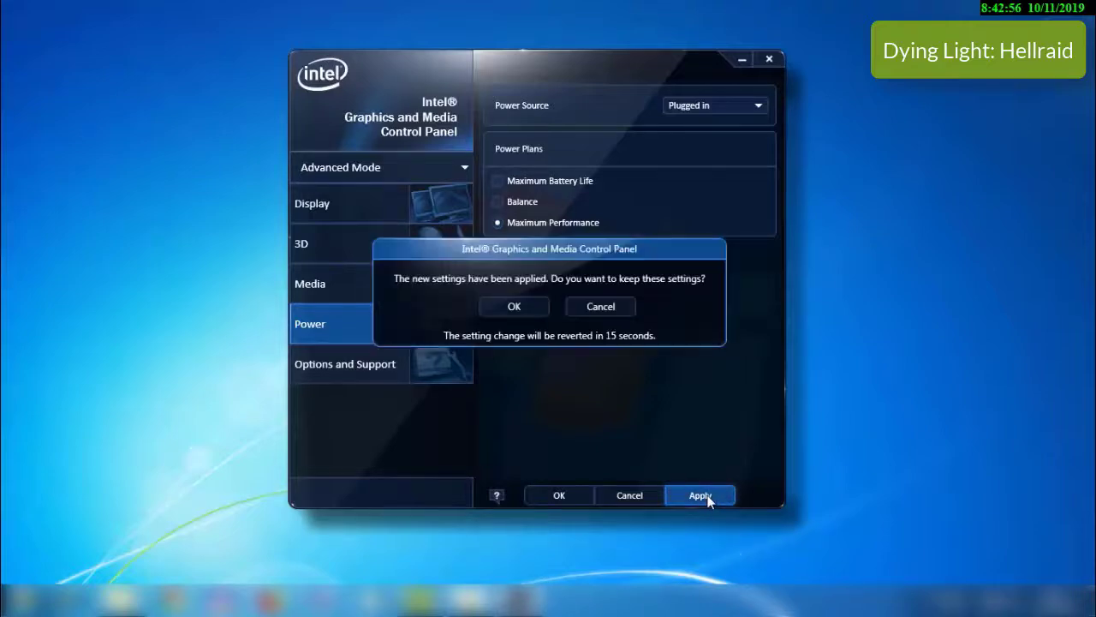
click(525, 308)
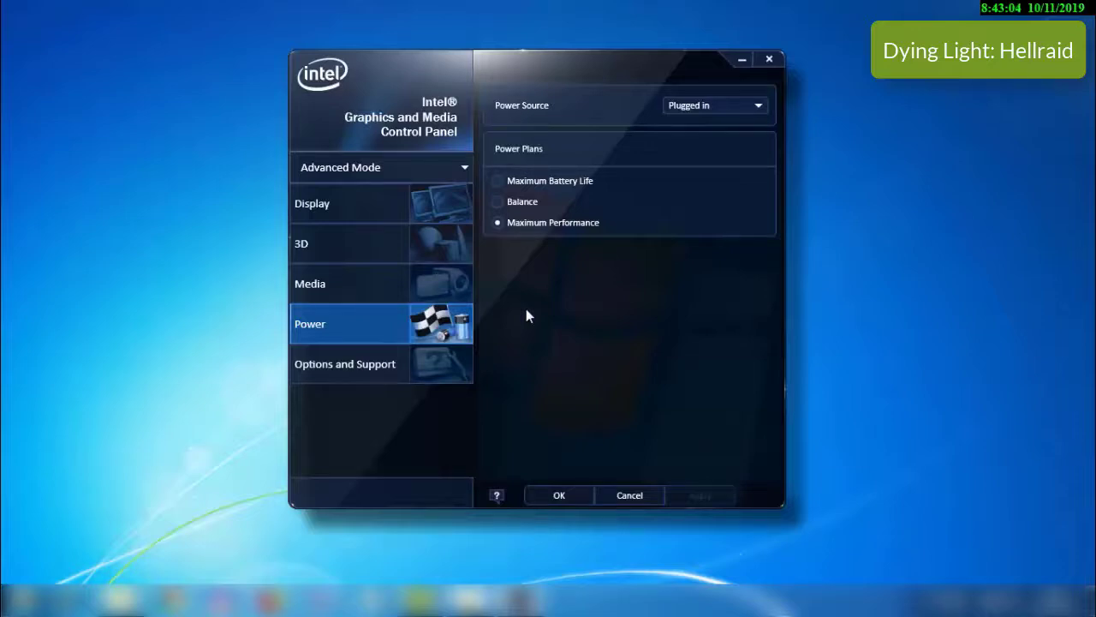
Check the available Power Source options and review the 3D and Power settings again.
click(757, 106)
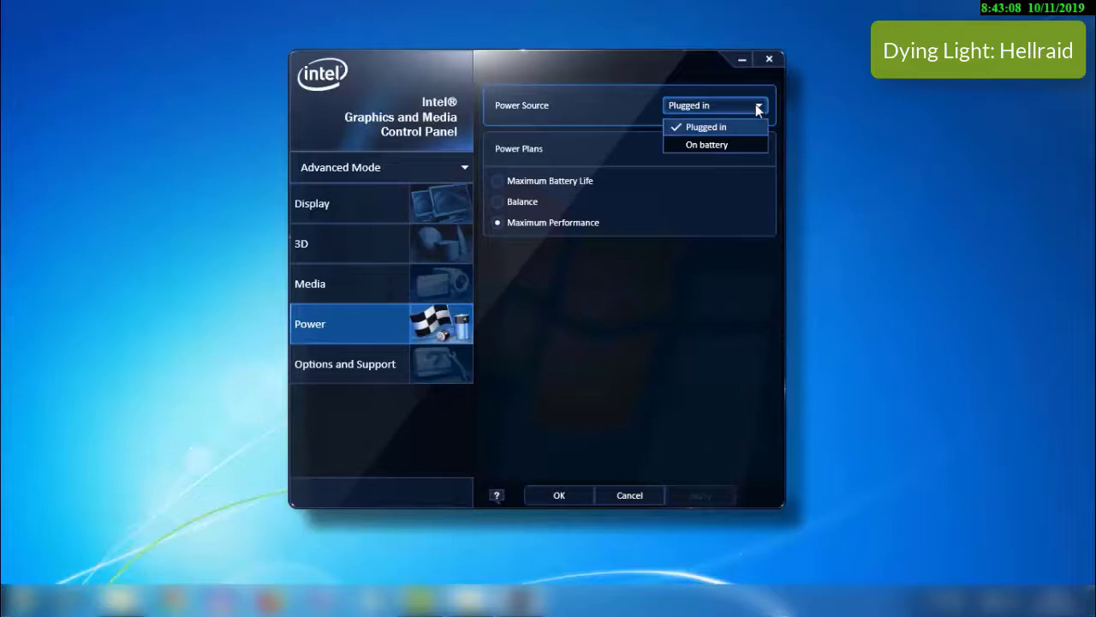
click(757, 106)
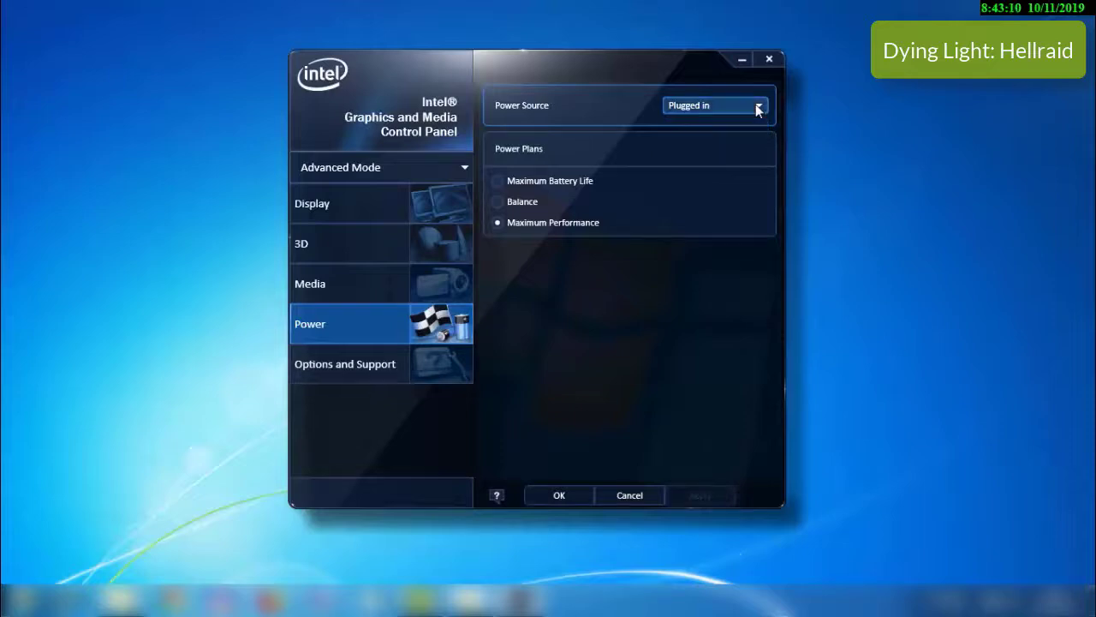
click(437, 233)
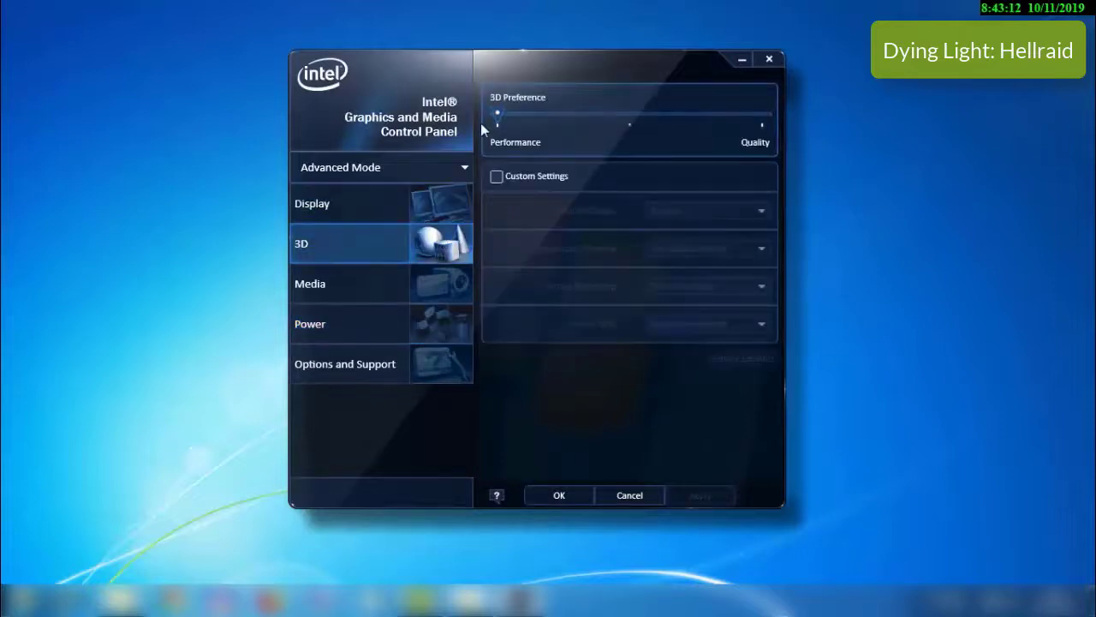
click(356, 323)
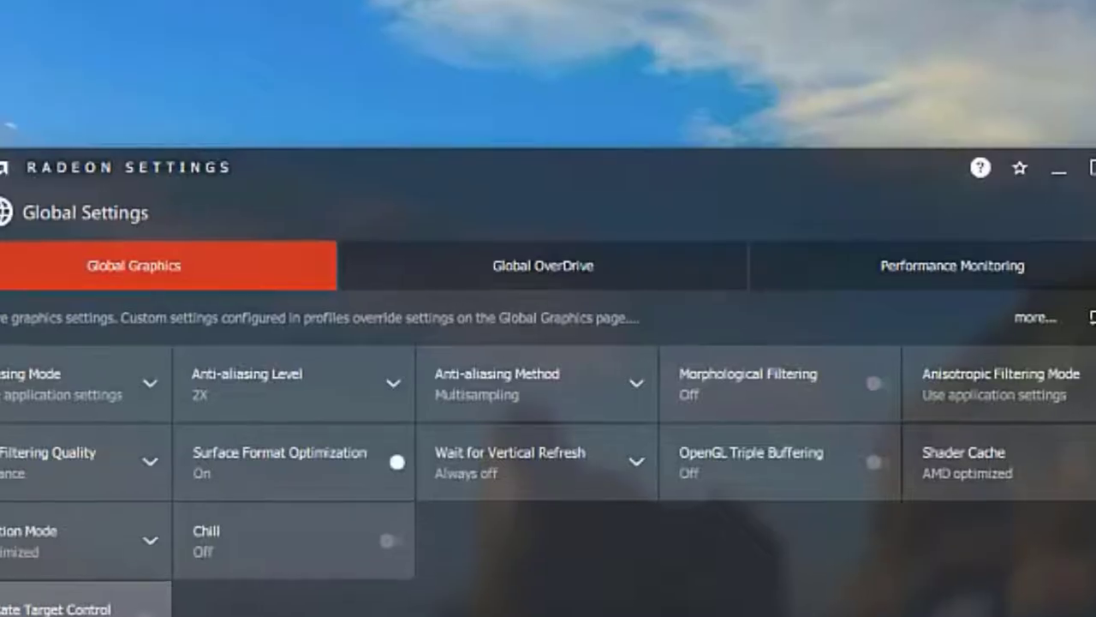
In AMD Radeon Settings, accept the Global OverDrive warning and set the Power Limit to 20% with a GPU Clock of about 790 MHz.
click(493, 266)
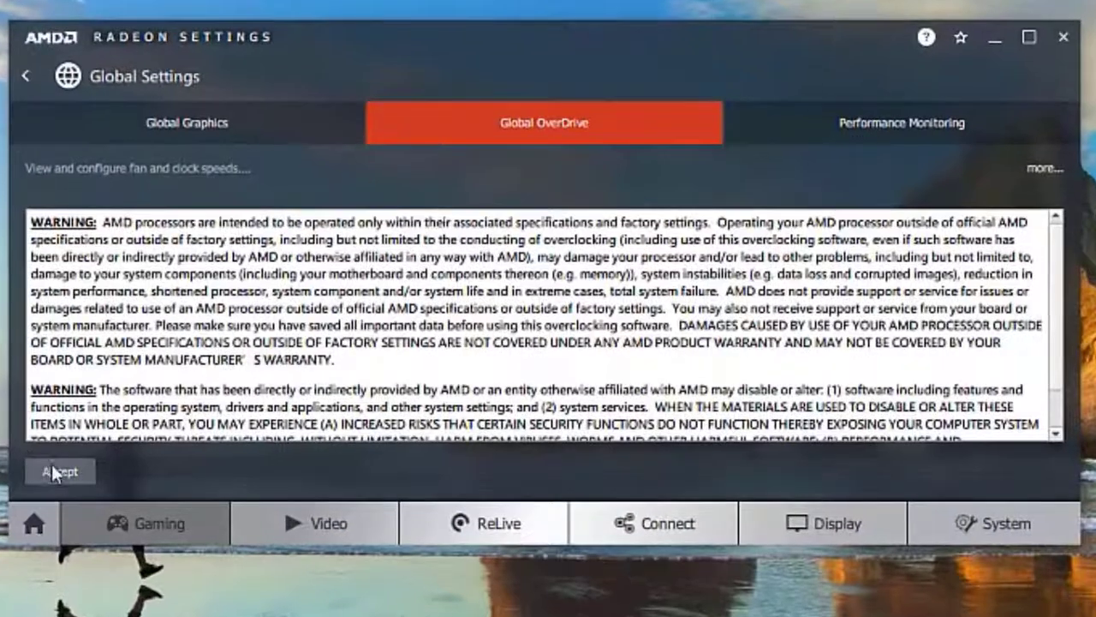
click(58, 473)
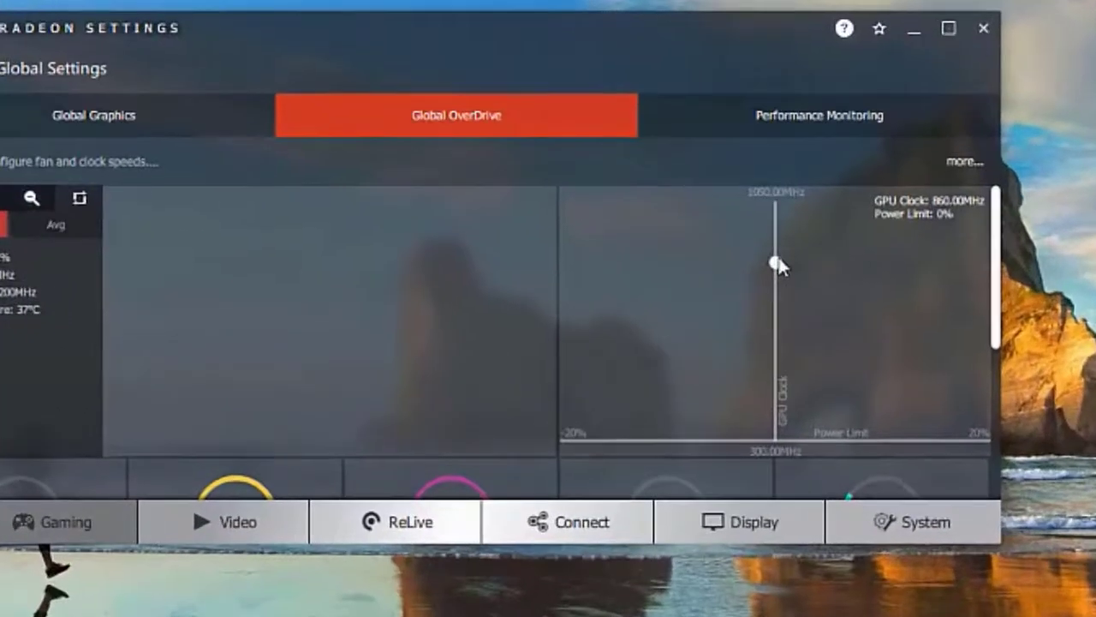
drag(716, 293, 716, 291)
drag(778, 260, 1006, 289)
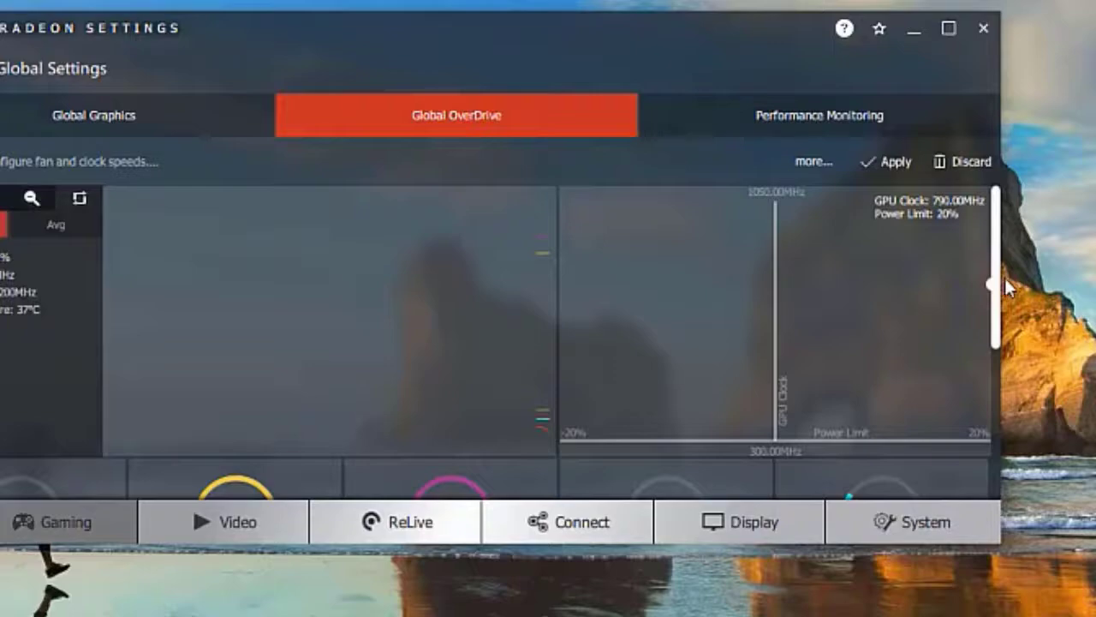